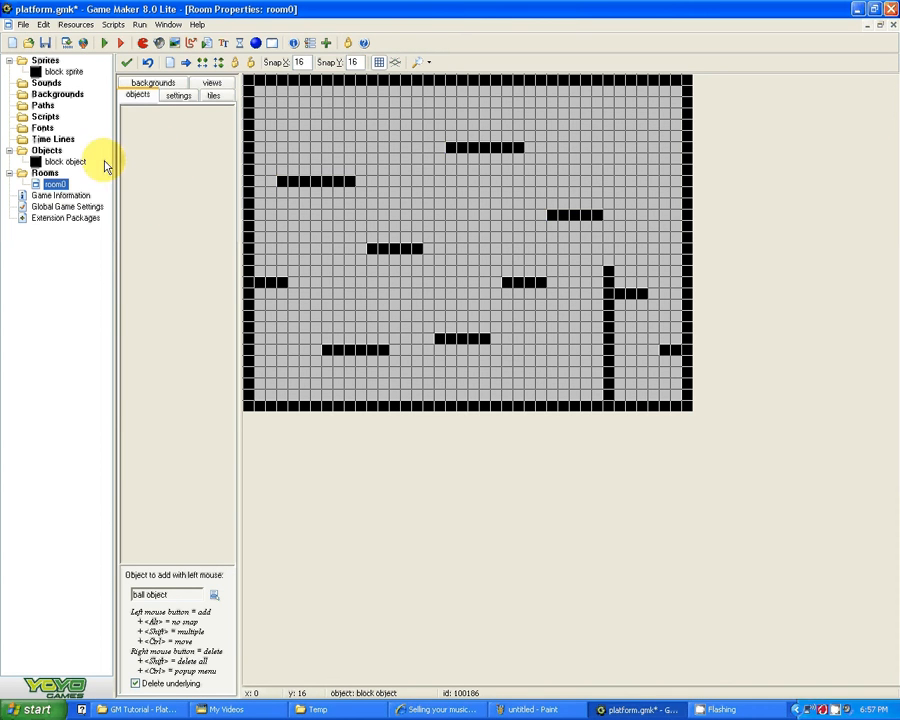
Create a new sprite and name it "ball sprite"
click(143, 44)
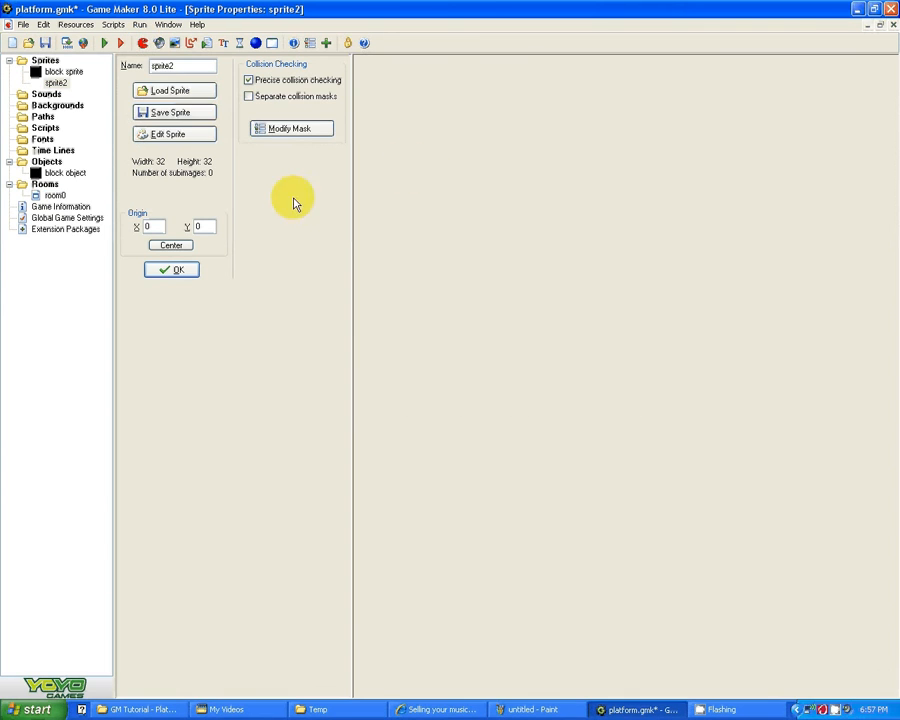
key(Home)
text(ball)
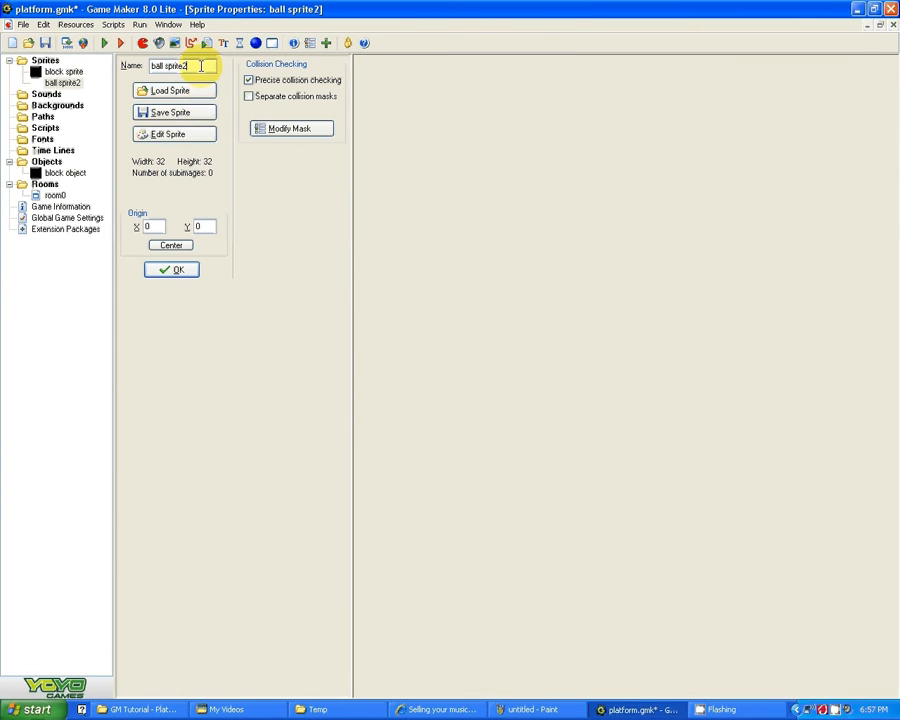
click(201, 66)
key(BackSpace)
Load ball.png from the Resources folder into the ball sprite and disable precise collision checking
click(171, 90)
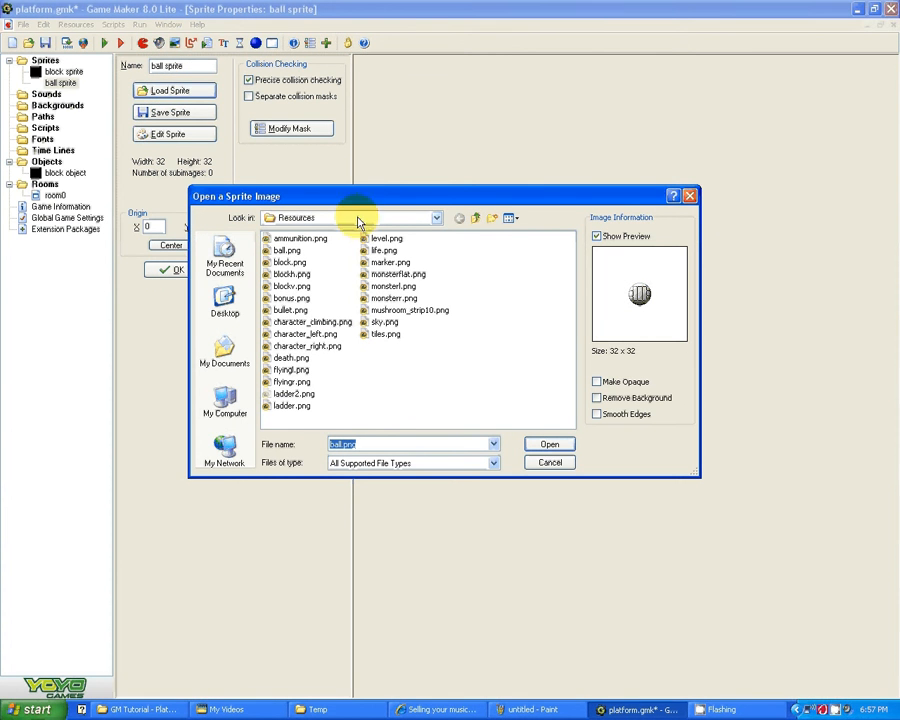
click(287, 250)
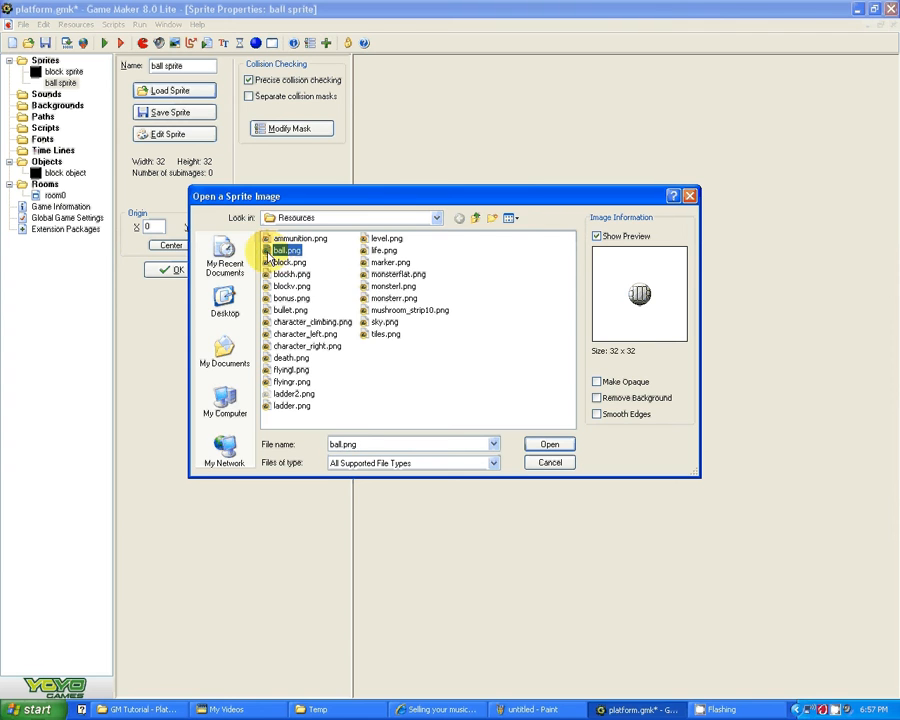
click(548, 446)
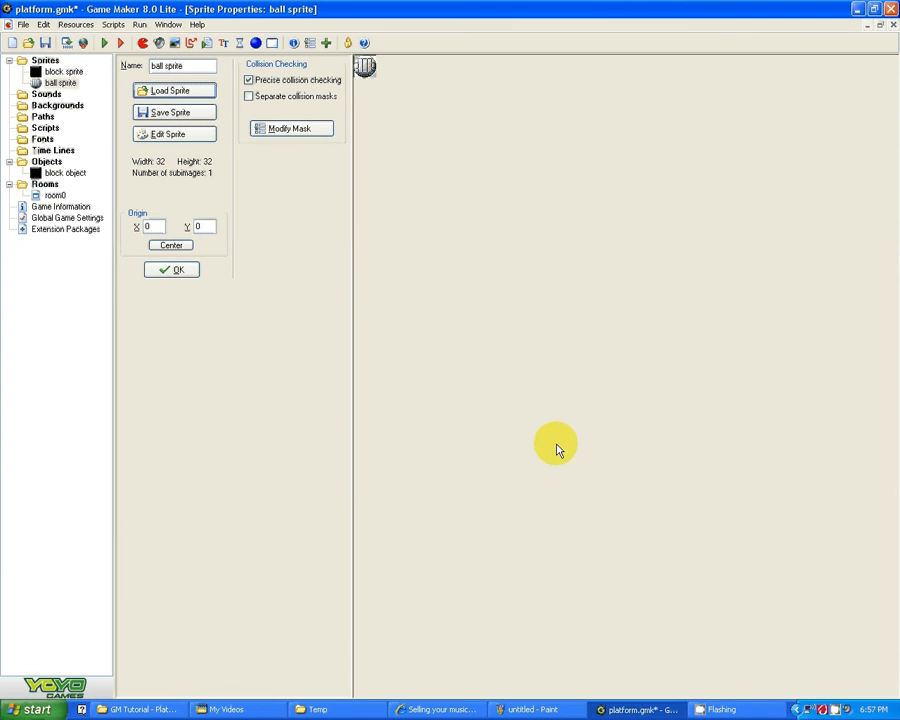
click(249, 81)
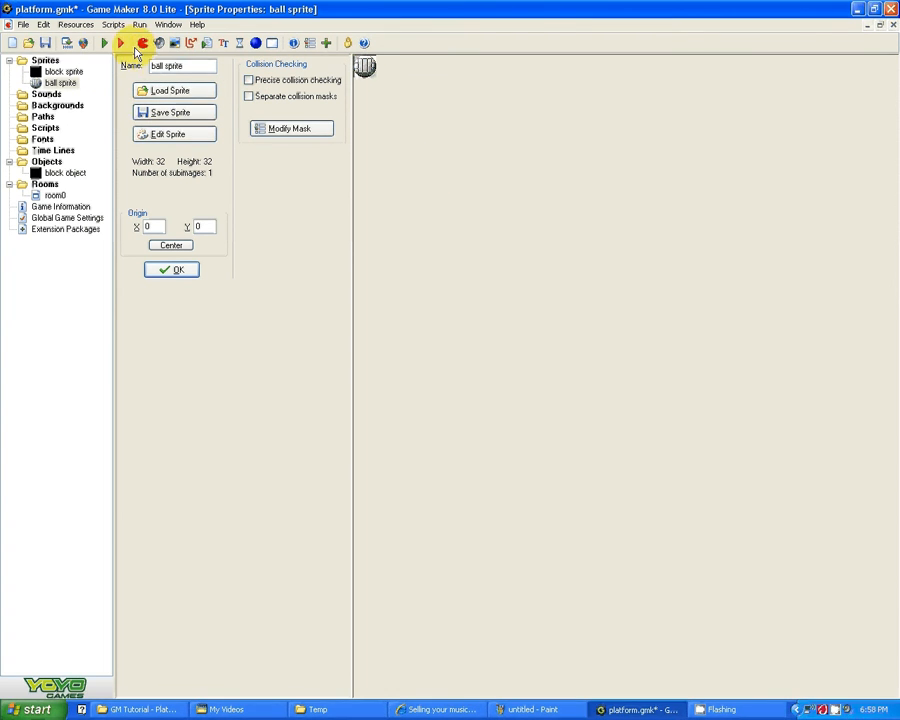
Create a new object named "ball object" and assign the ball sprite to it
click(256, 45)
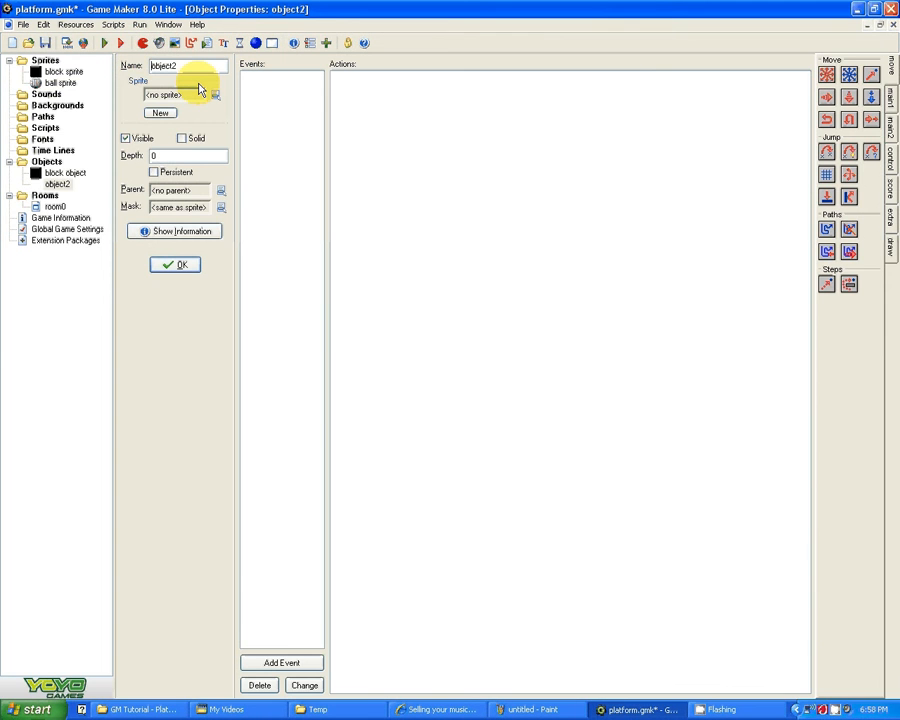
text(ball)
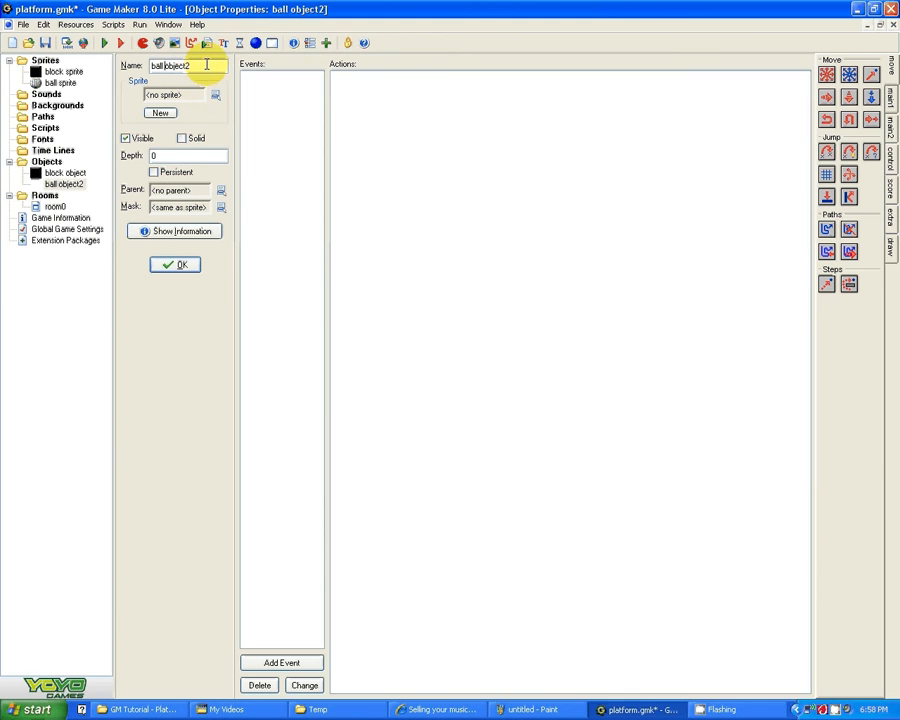
key(BackSpace)
click(215, 95)
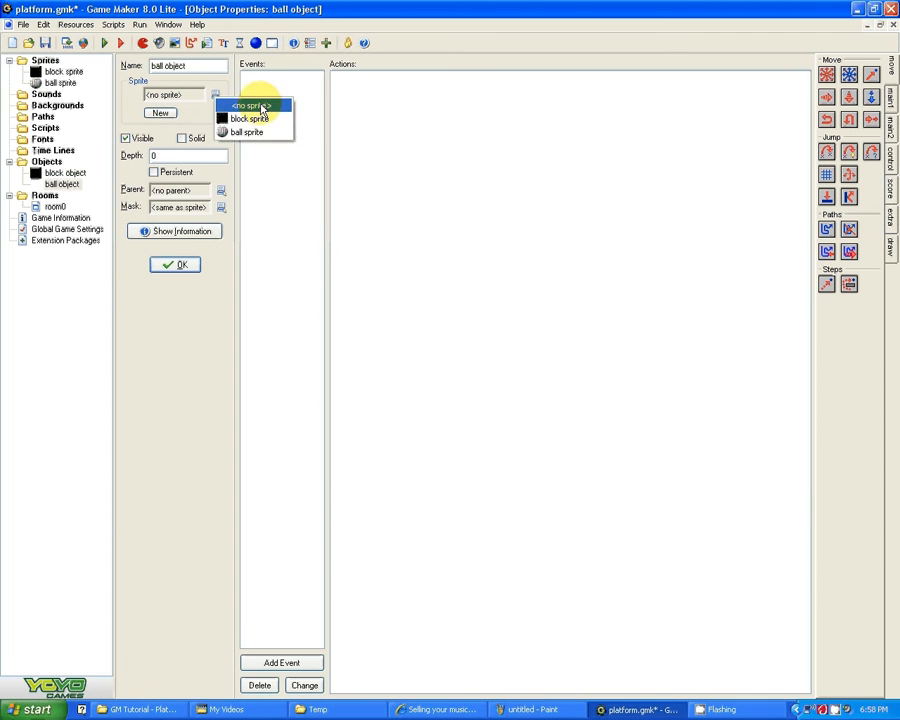
click(250, 131)
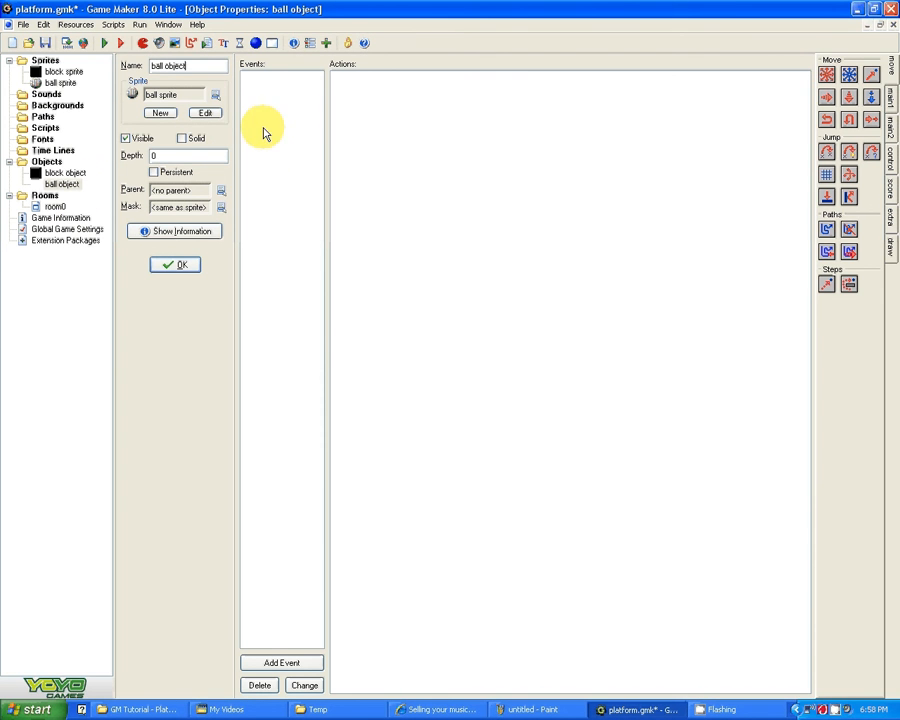
Add a keyboard event for <Left> to the ball object
click(312, 664)
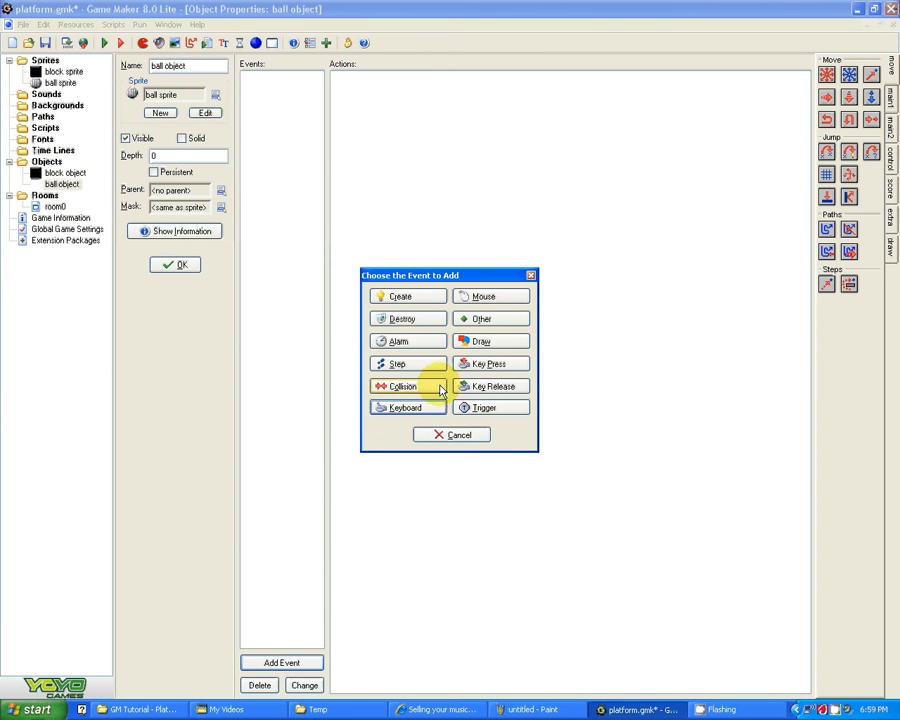
click(406, 410)
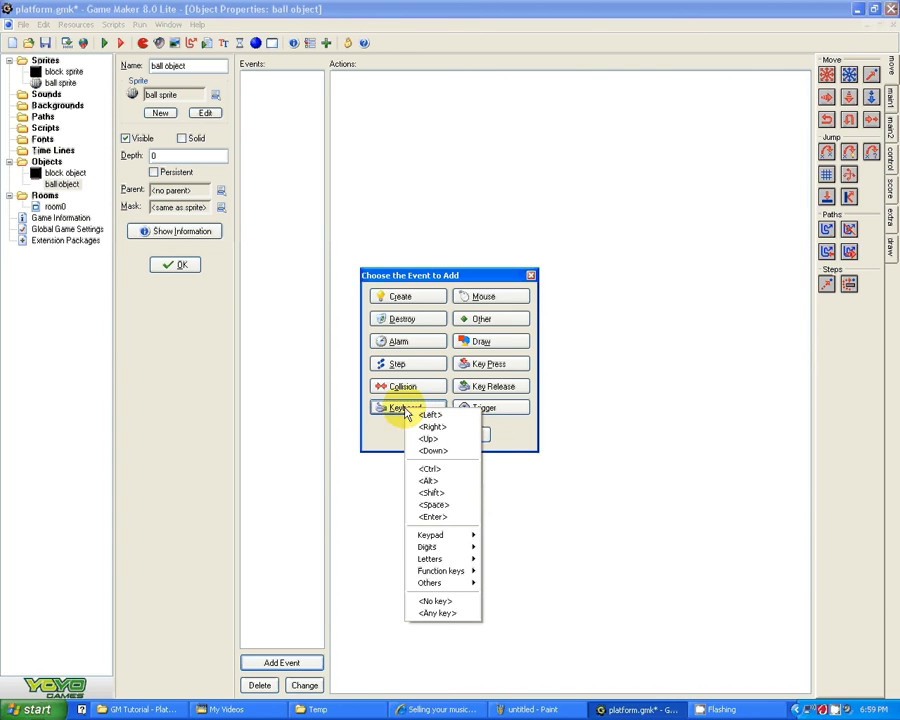
click(433, 416)
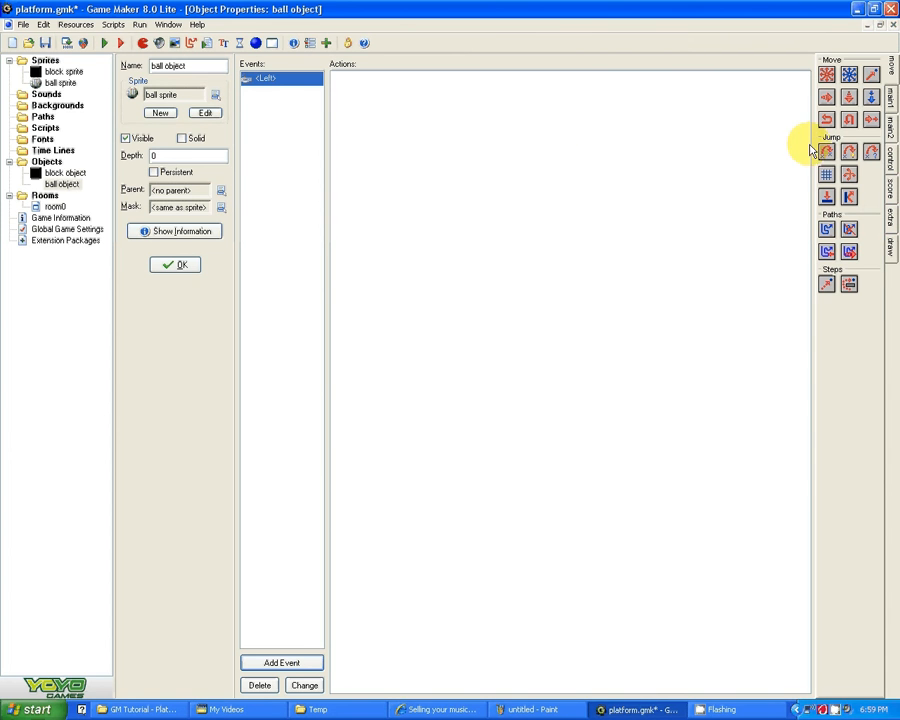
Add a Check Empty action to the ball object's <Left> event, moving its settings window clear of the centre
click(892, 163)
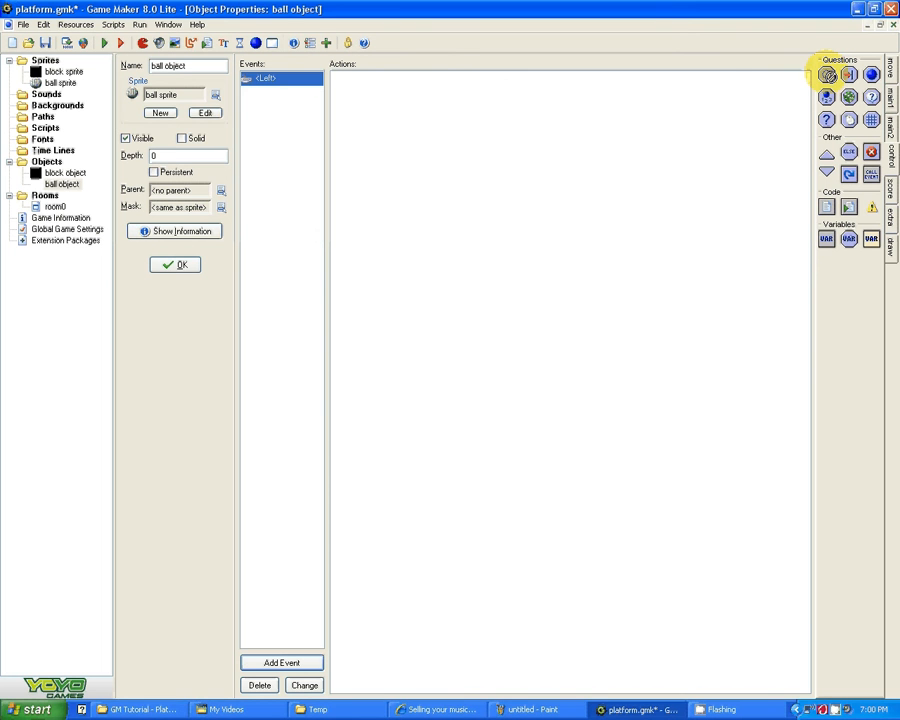
drag(822, 72, 622, 120)
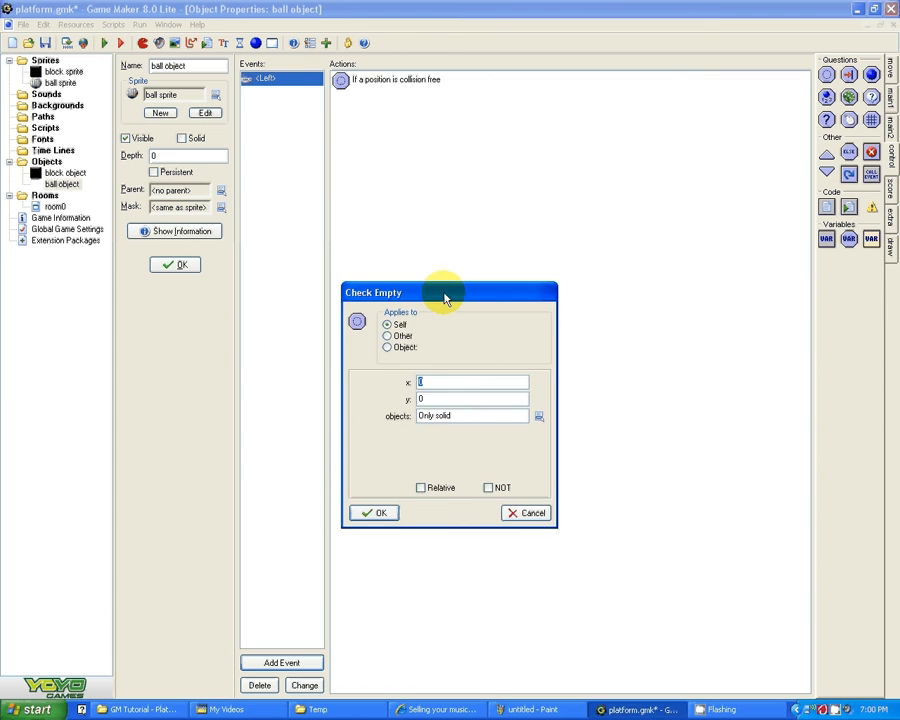
drag(445, 298, 478, 220)
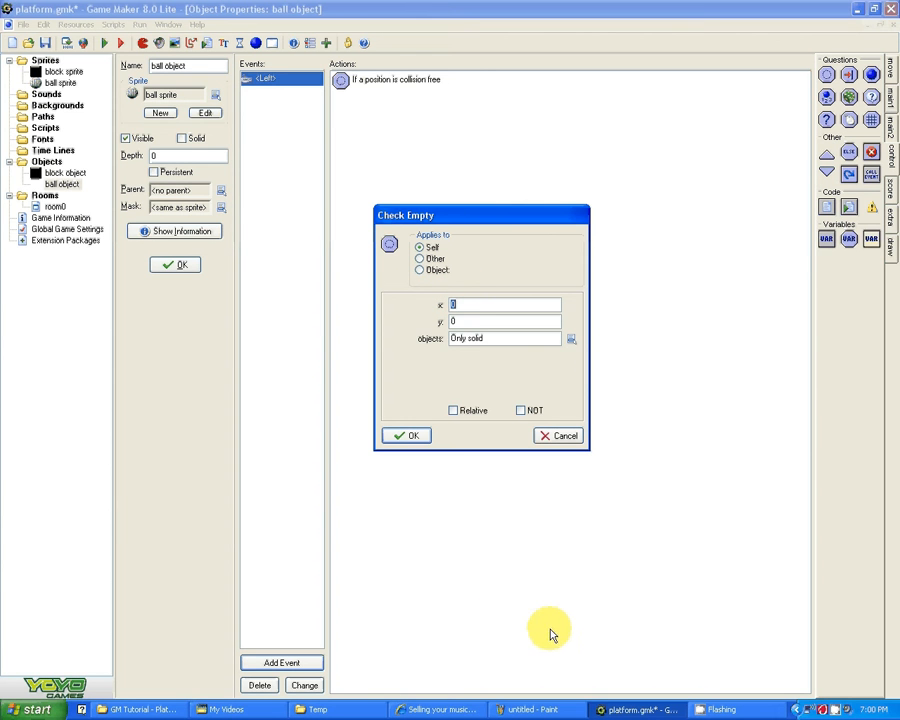
Switch to Paint, write -4 above the negative side of the X axis, and return to Game Maker
click(530, 710)
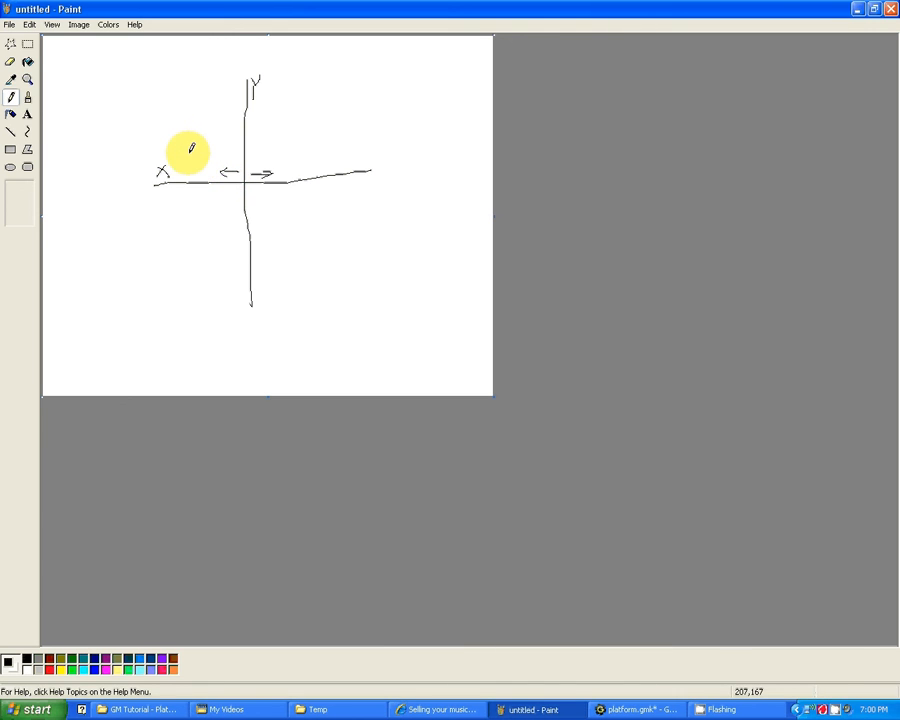
drag(184, 155, 209, 157)
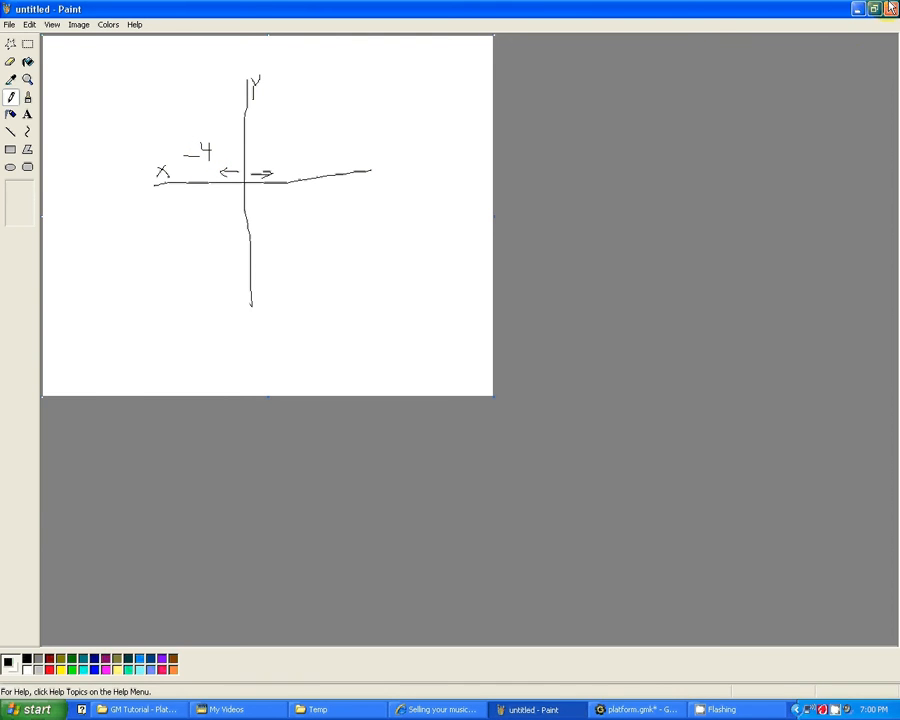
click(857, 9)
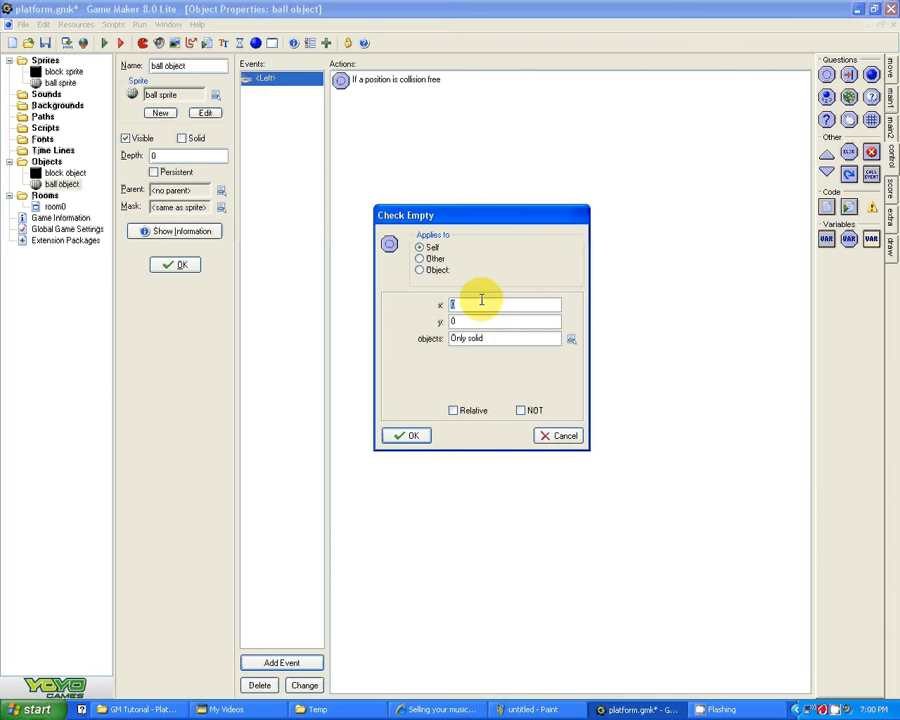
Set the Check Empty action's x to -4, make it relative, and confirm it
text(-4)
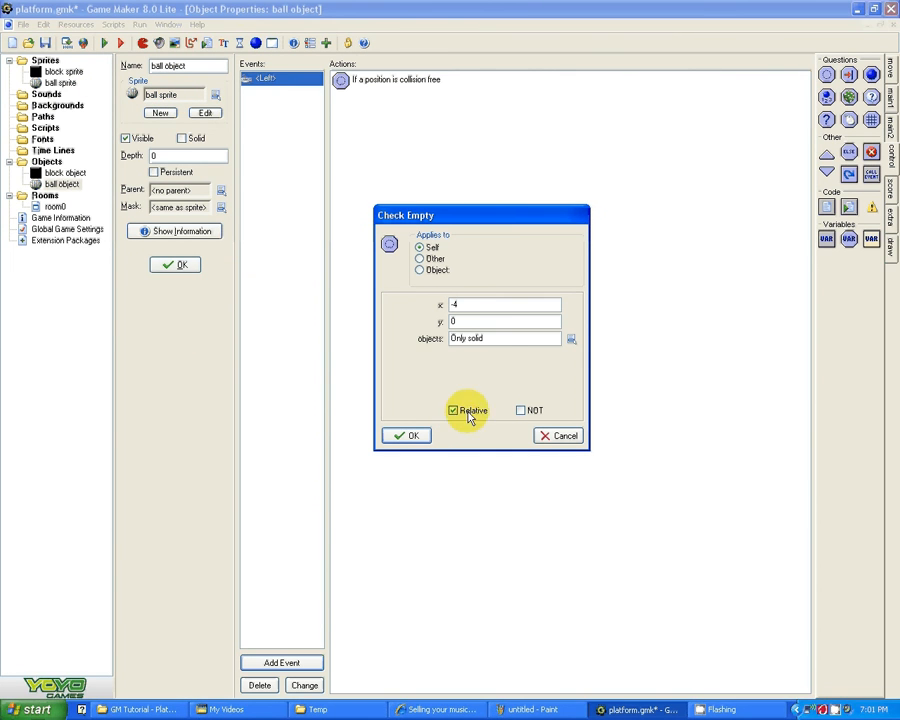
click(408, 438)
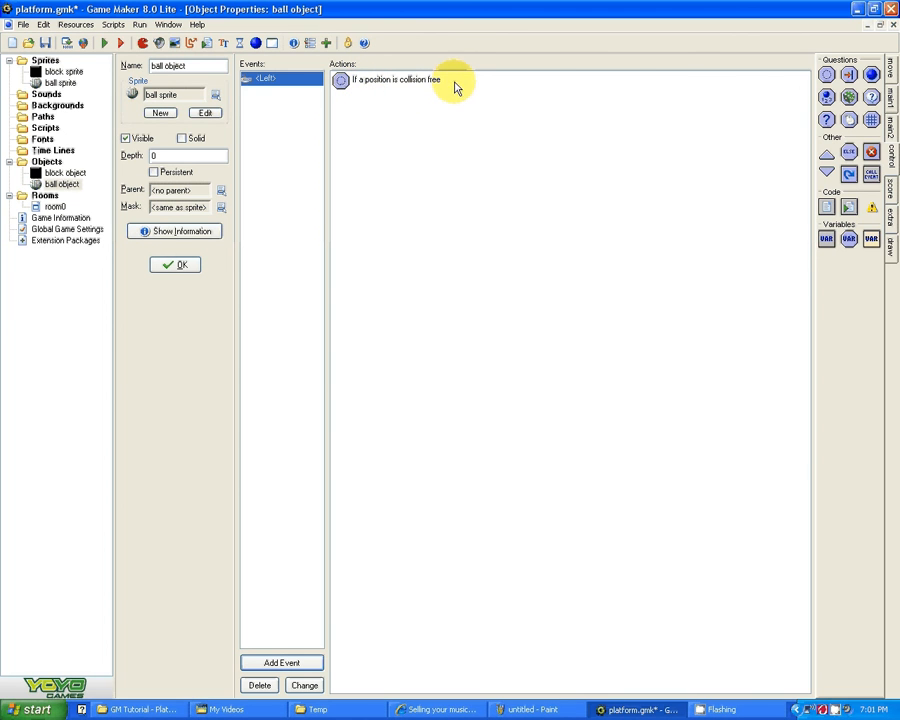
Add a Jump to Position action below the collision check with x -4, y 0 and Relative enabled
click(891, 72)
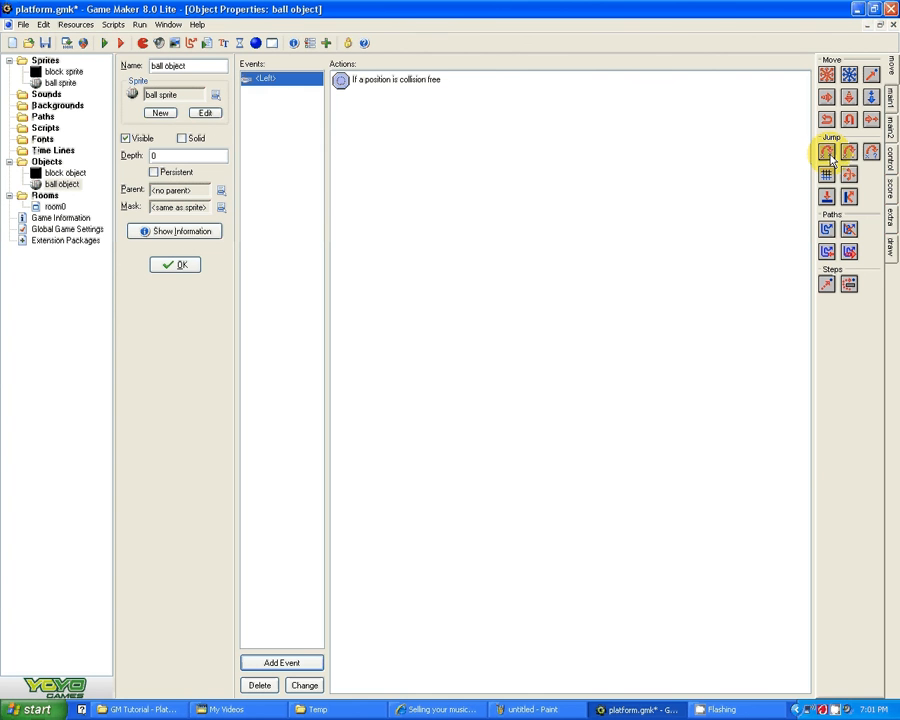
drag(827, 152, 545, 147)
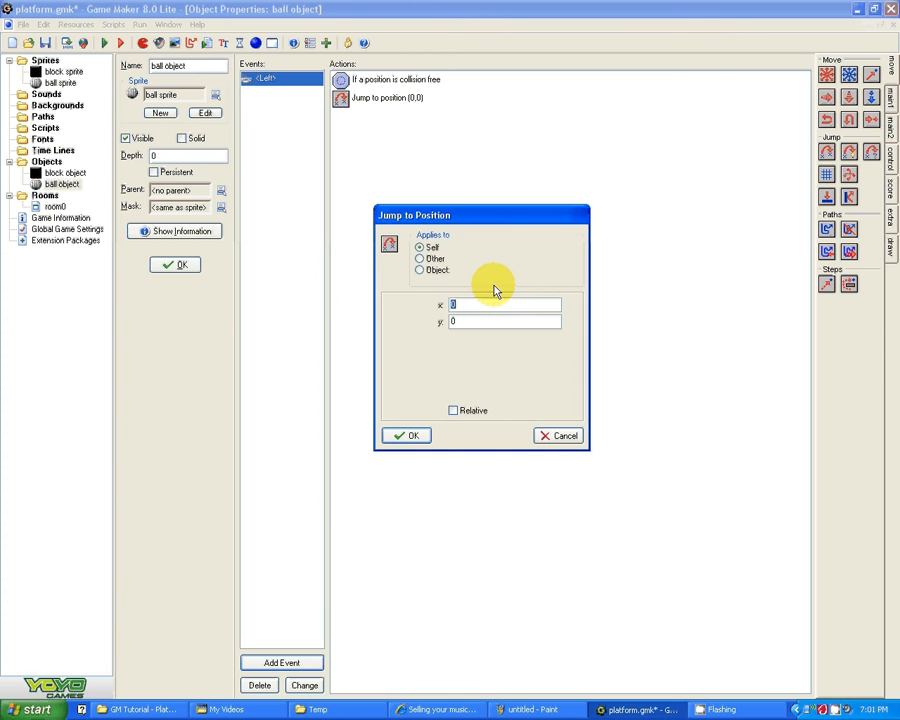
text(-4)
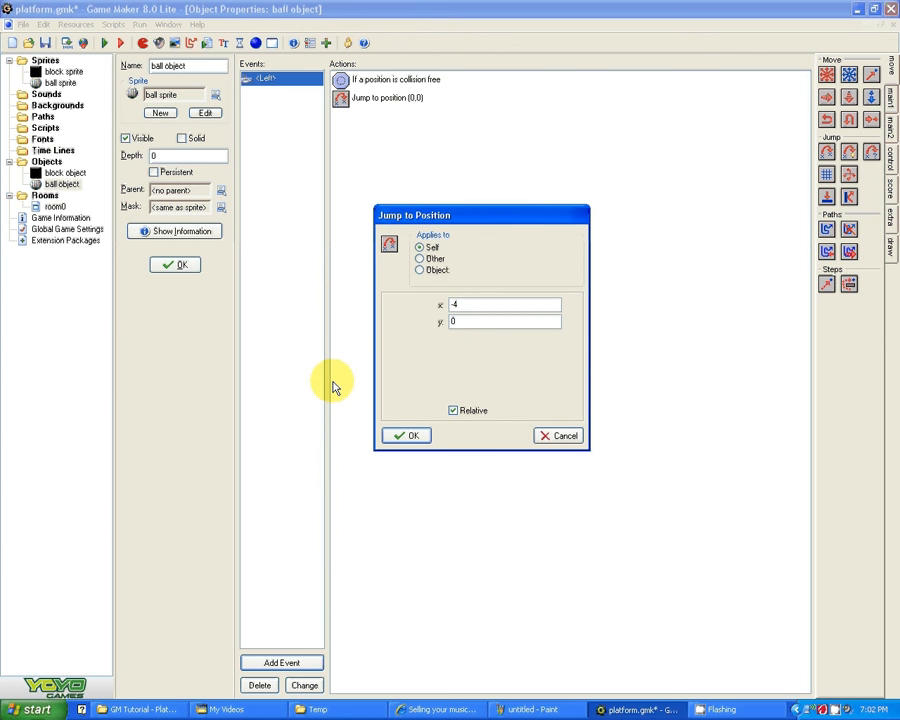
click(405, 436)
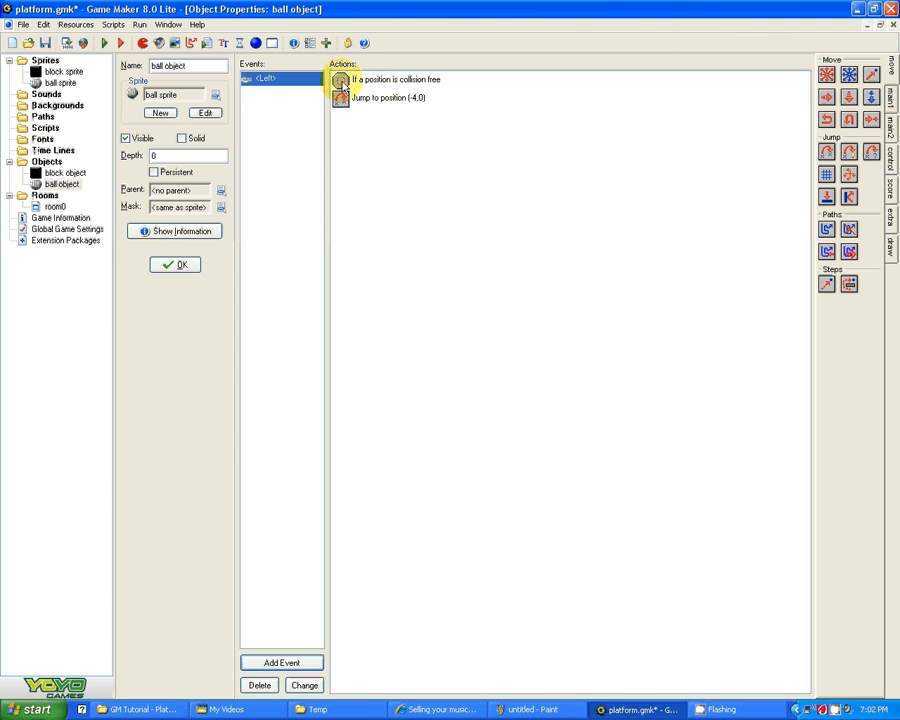
Open room0, choose the ball object for placement, and place one ball on the floor near the room's middle
double_click(53, 209)
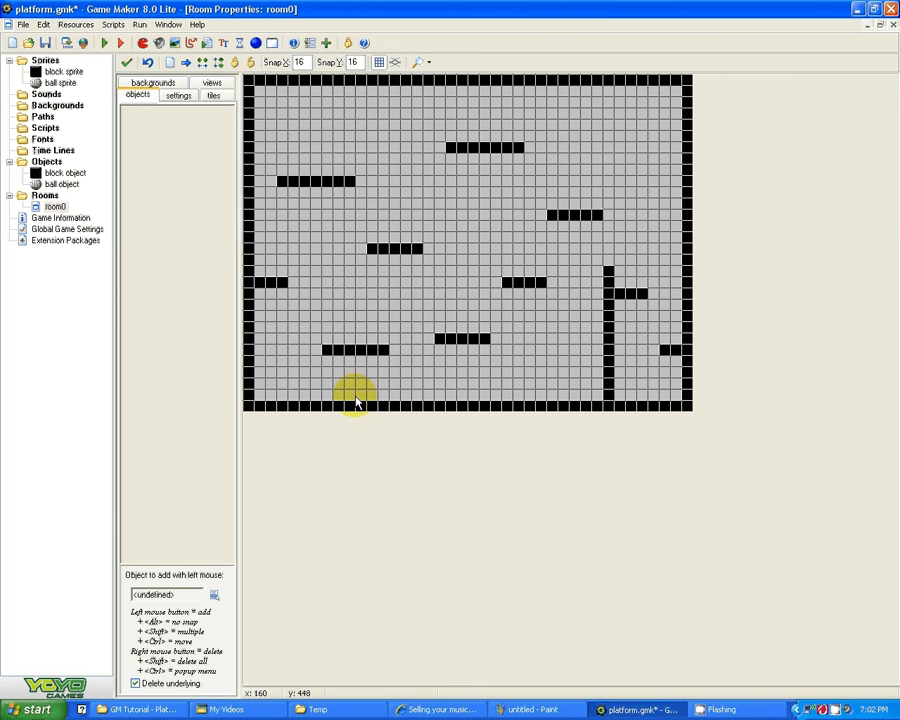
click(136, 117)
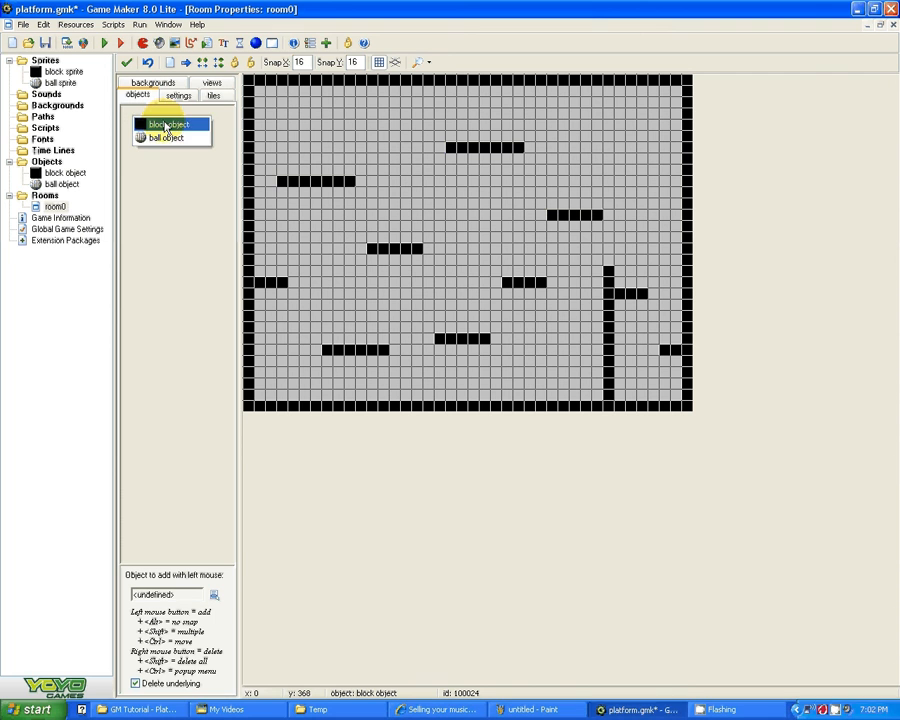
click(166, 125)
click(127, 116)
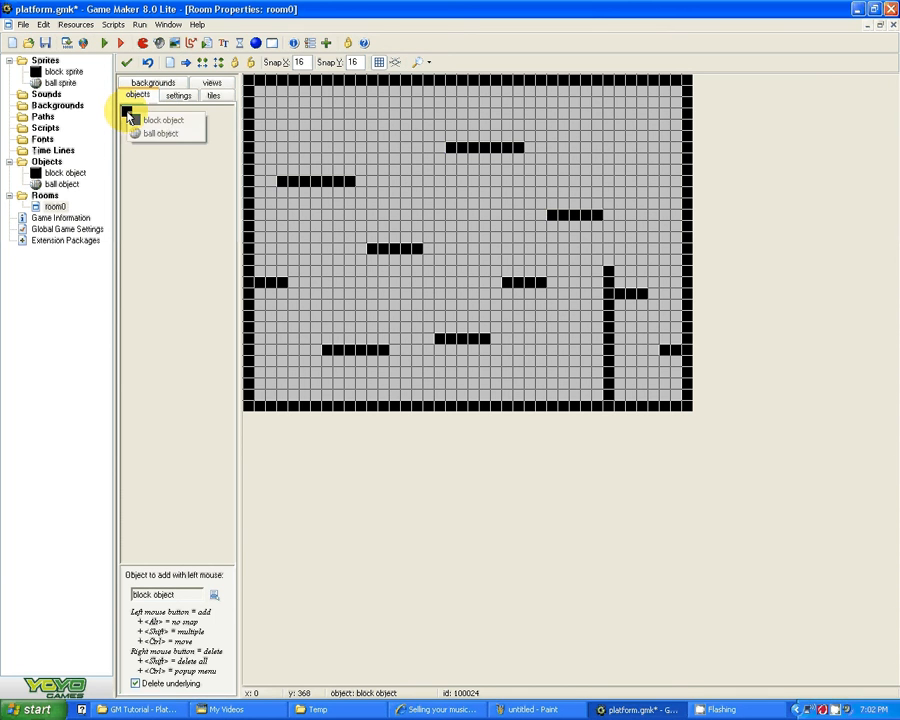
click(165, 134)
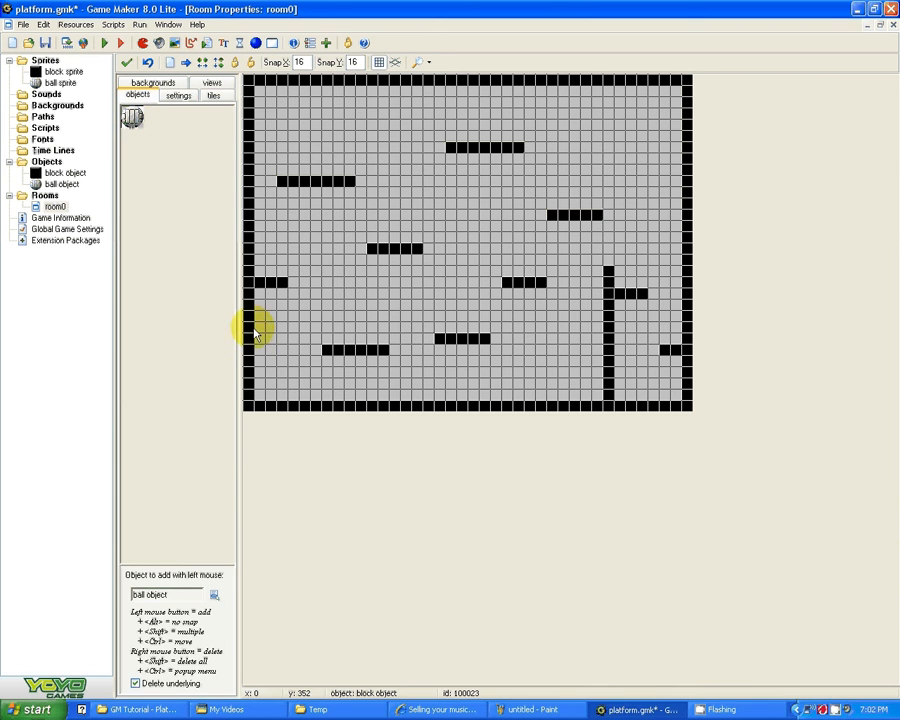
click(477, 388)
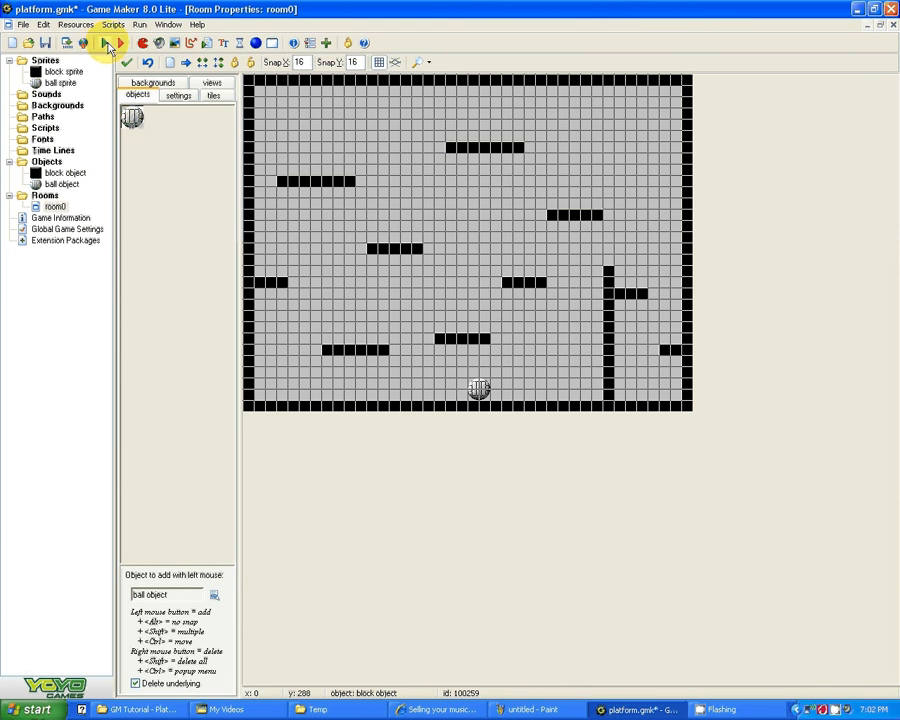
Run the game, test moving the ball left until it reaches the wall, and close the game window
click(107, 45)
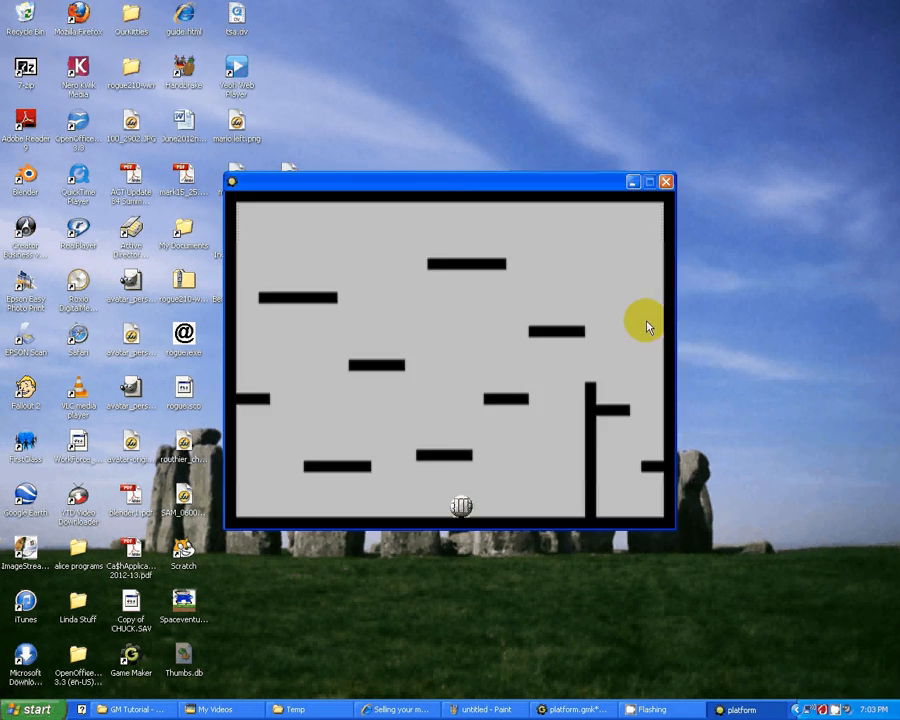
key(Left)
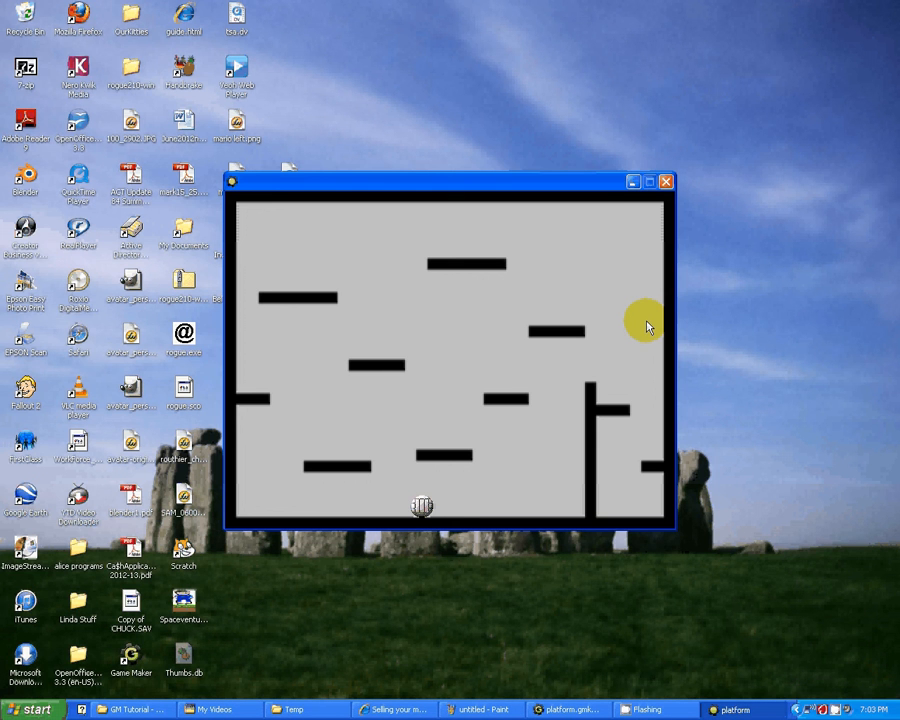
key(Left)
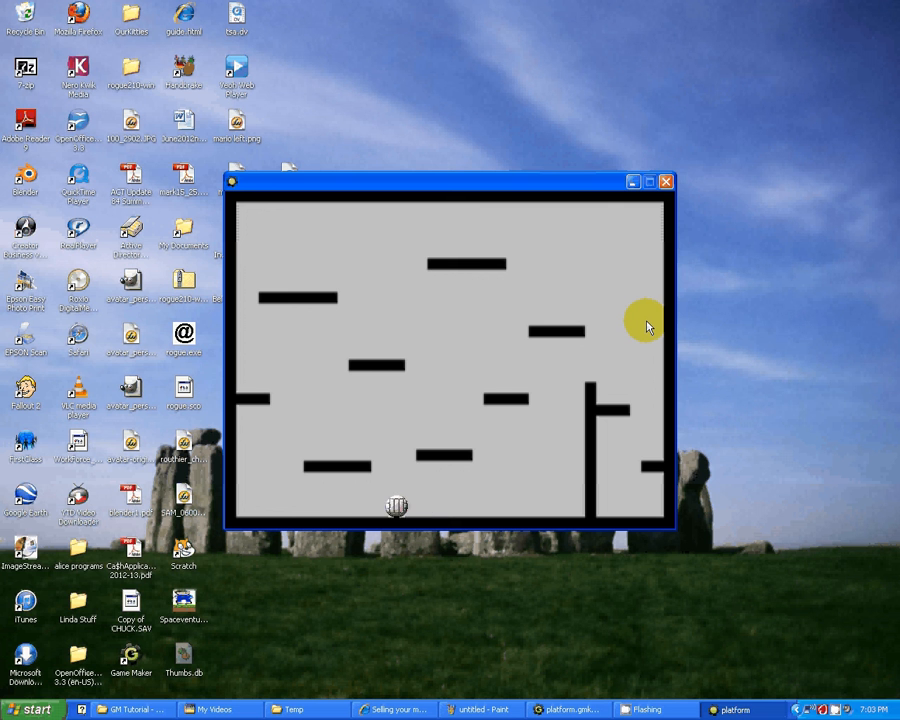
key(Left)
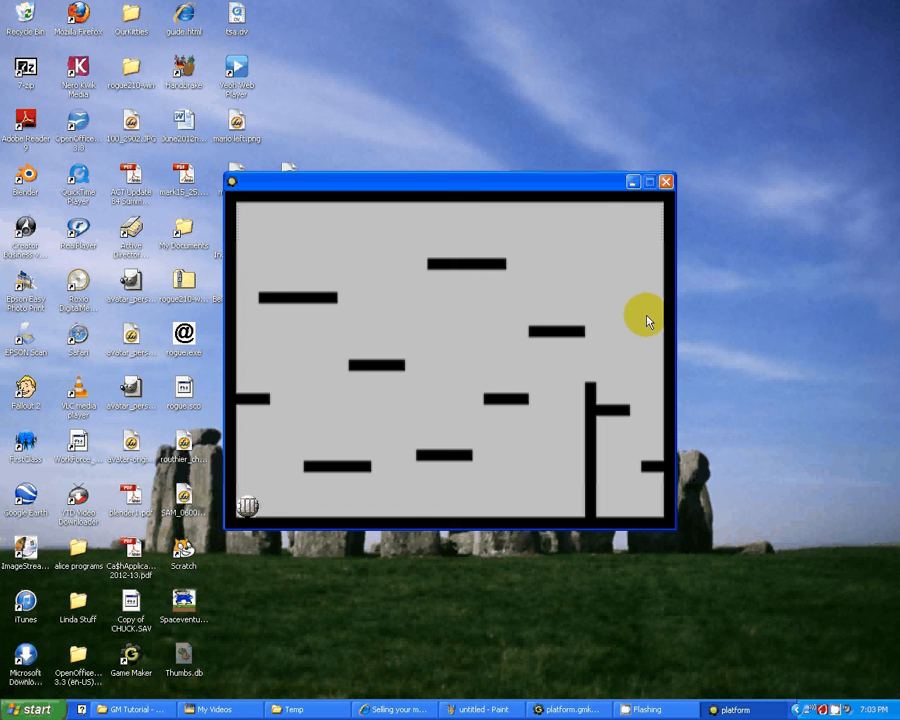
click(666, 180)
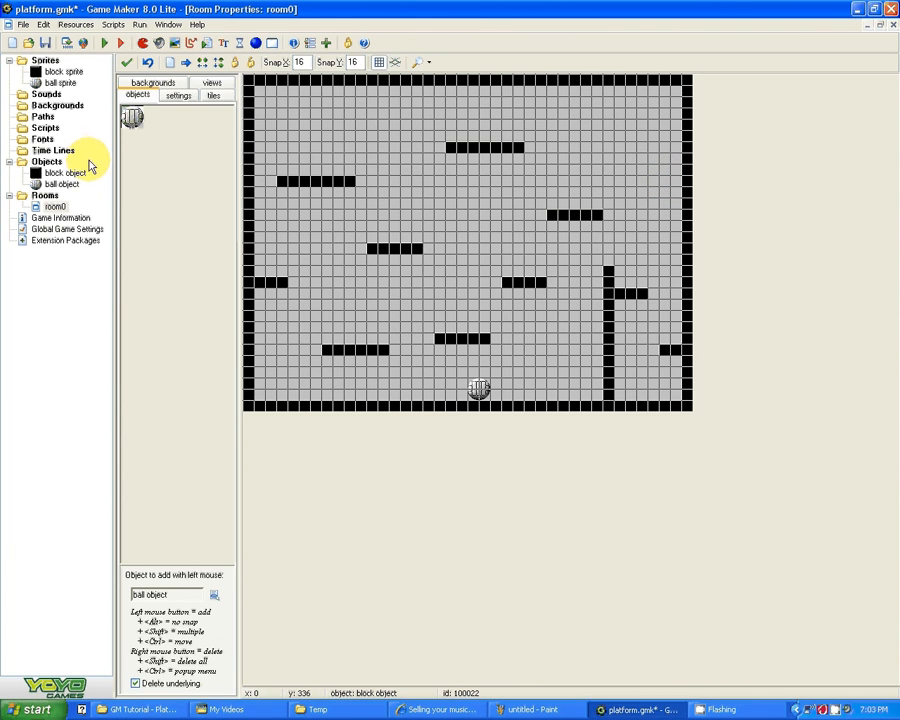
Open the ball object and add a keyboard event for the Right arrow key
click(63, 185)
double_click(63, 185)
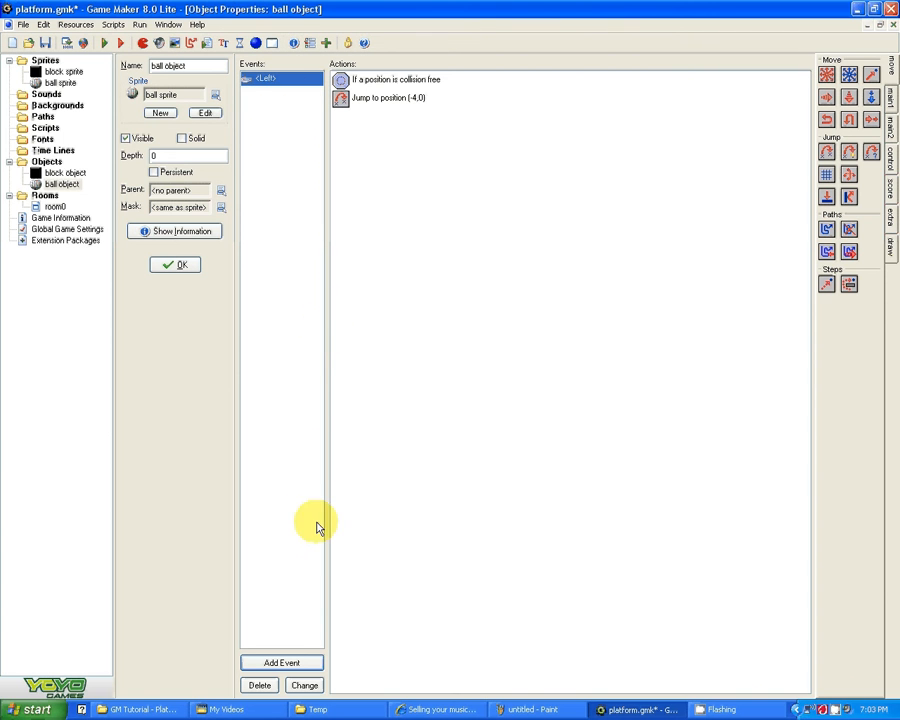
click(284, 663)
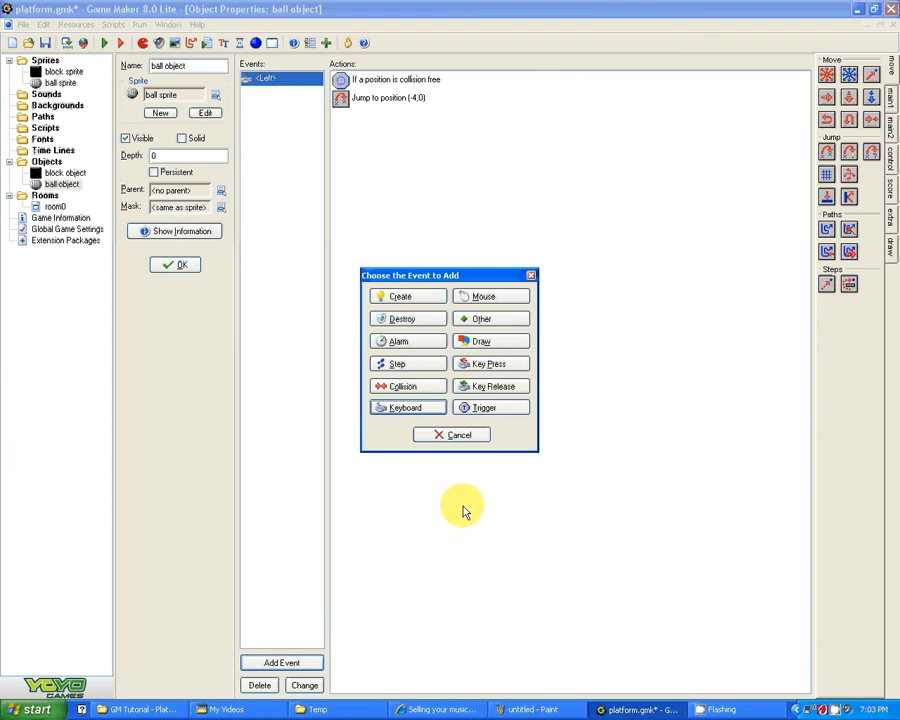
click(388, 408)
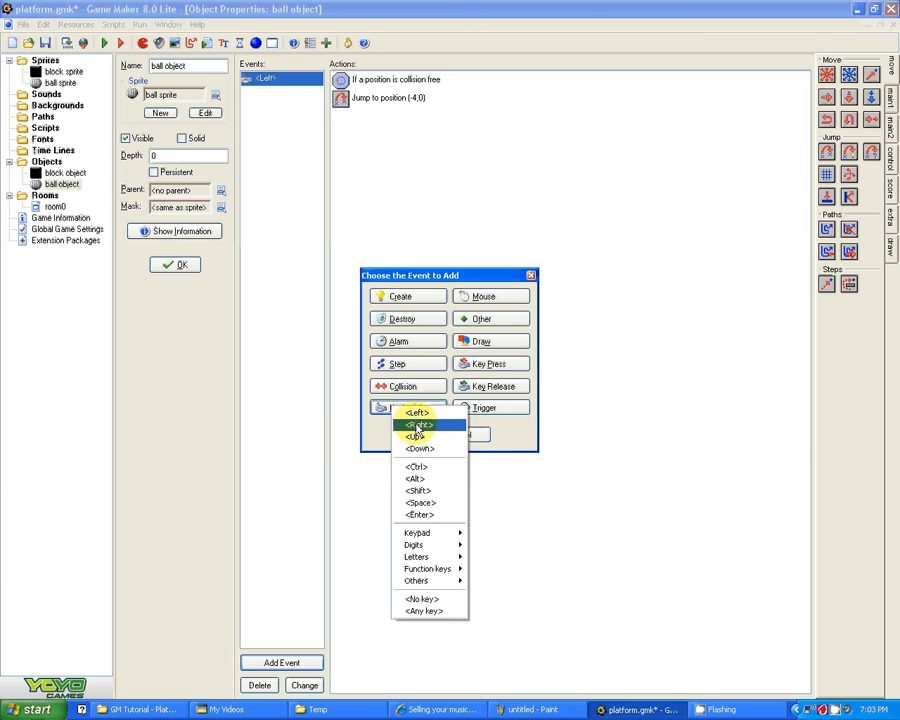
click(419, 424)
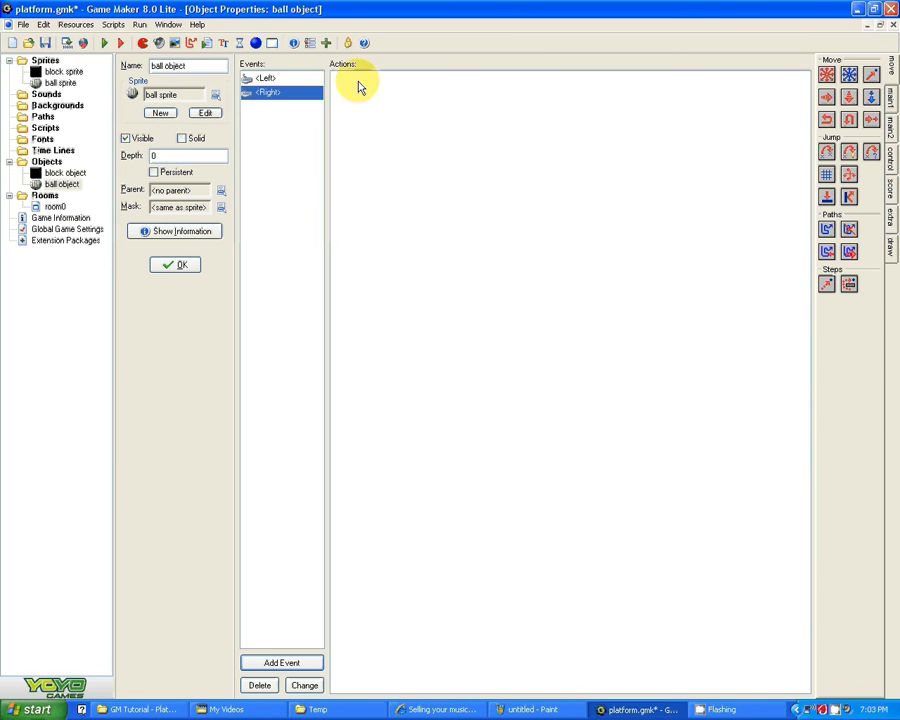
Review the Left event's actions and add a Check Empty action to the ball object's Right event
click(255, 77)
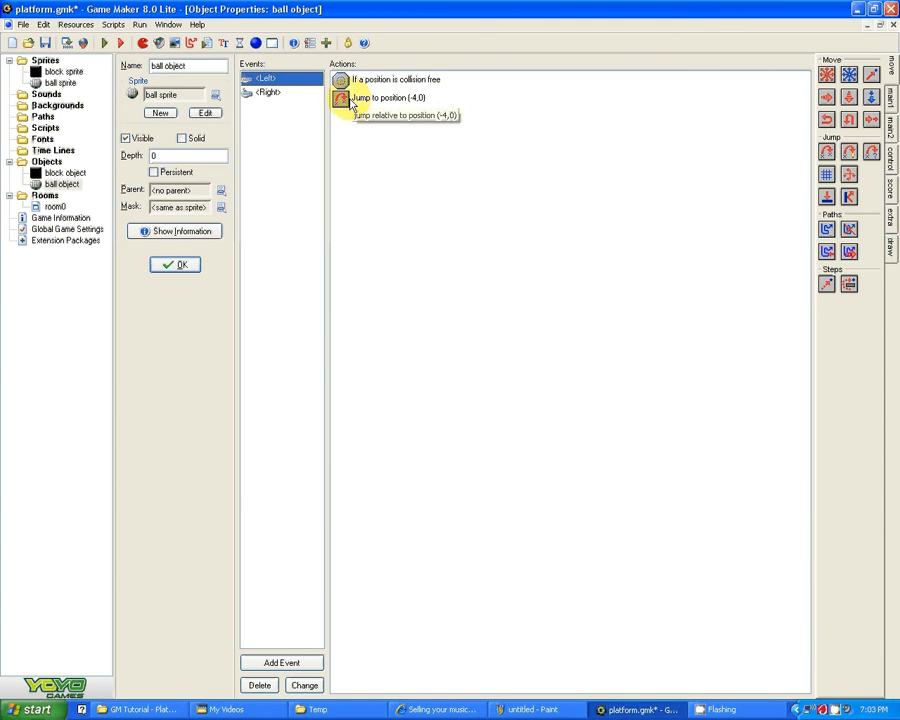
click(266, 91)
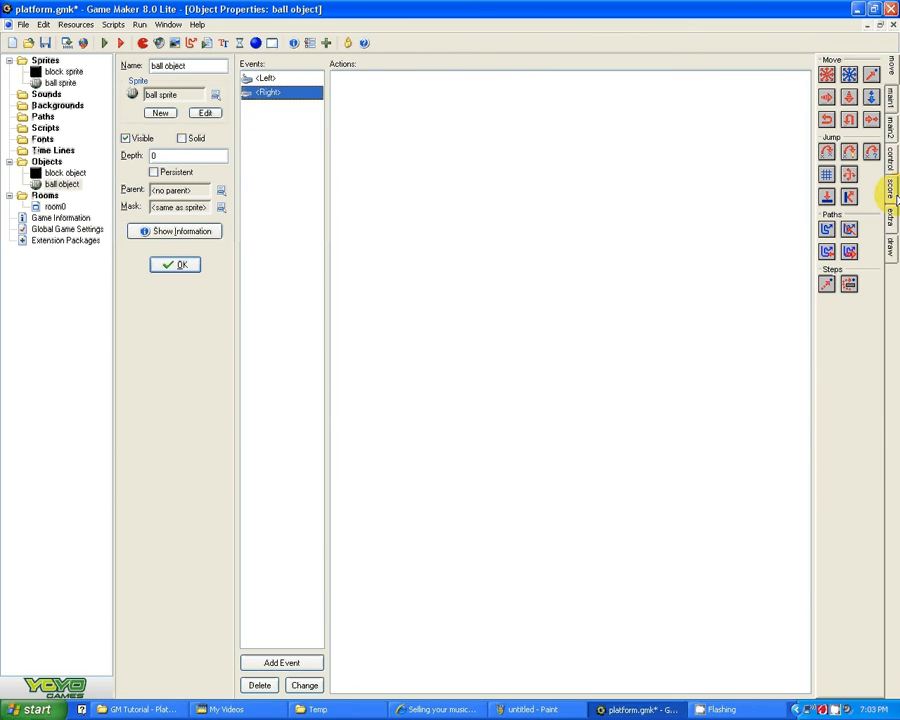
click(890, 156)
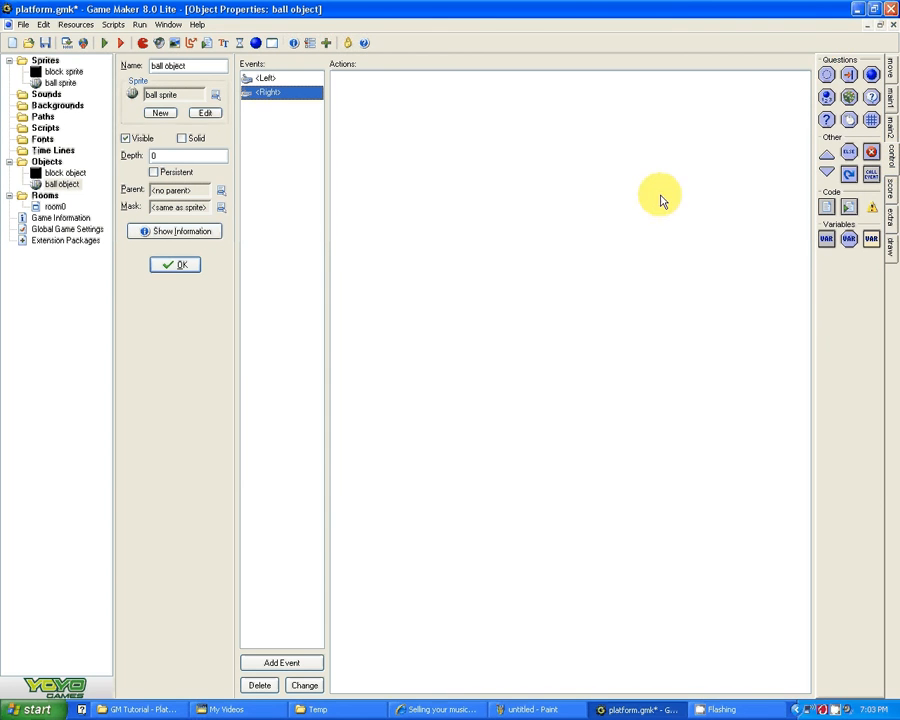
drag(827, 78, 538, 132)
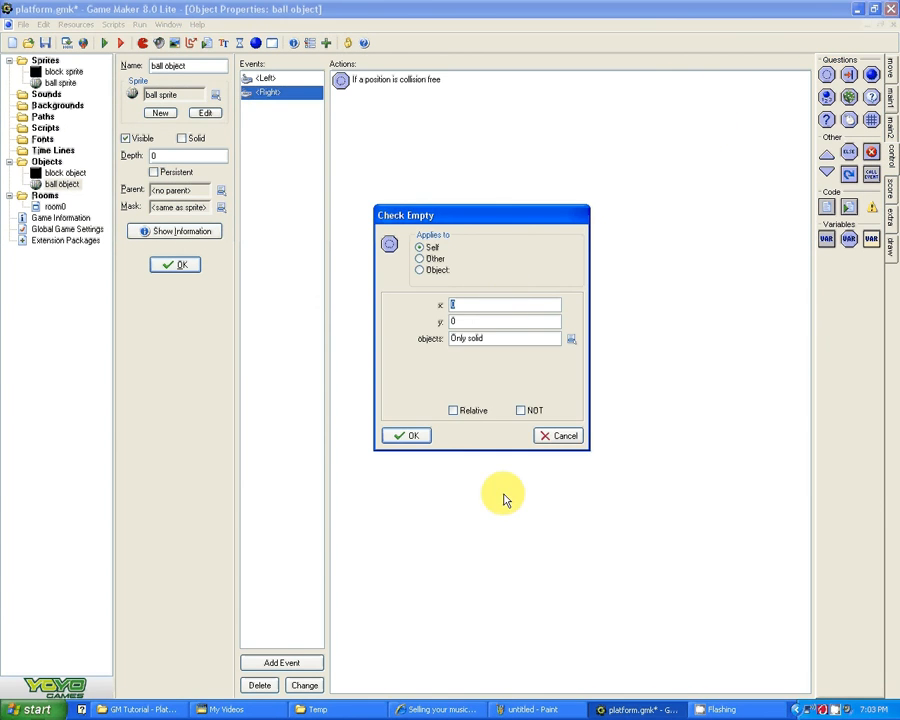
Switch to Paint, write a 4 above the right-pointing arrow on the axis sketch, and return to Game Maker
click(533, 709)
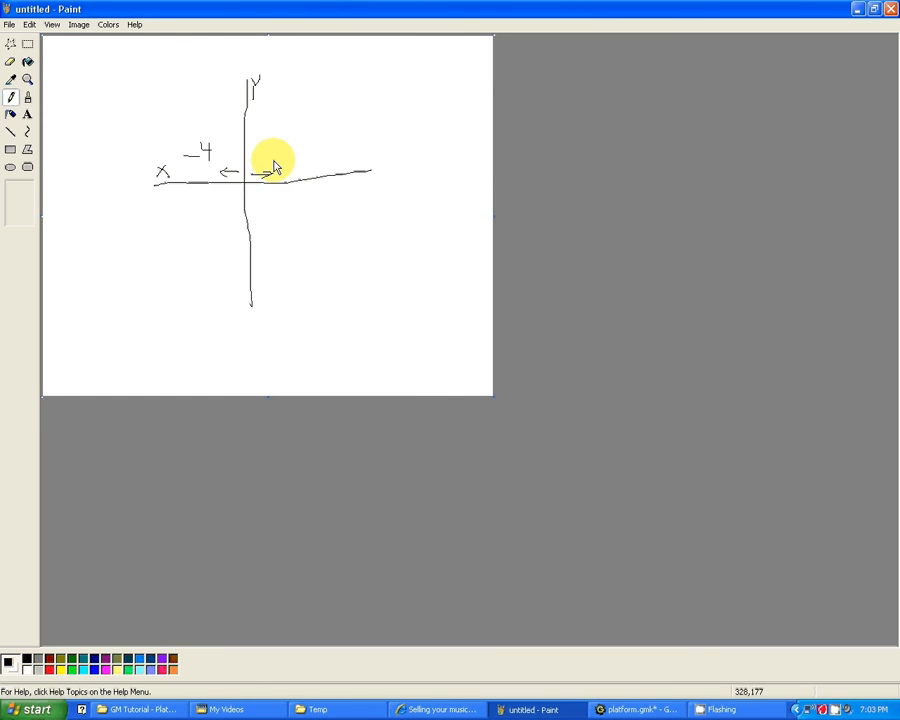
mouse_move(270, 149)
mouse_down()
mouse_move(270, 160)
mouse_move(289, 155)
mouse_up()
drag(286, 143, 286, 161)
click(857, 10)
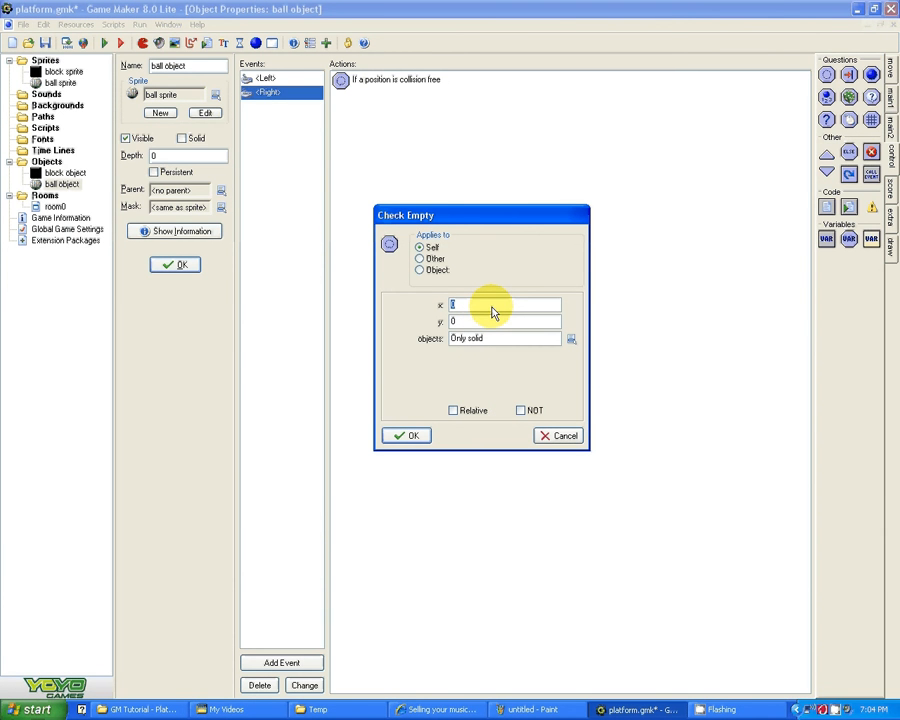
Set the Check Empty action's x to 4, make it relative, and confirm it
text(4)
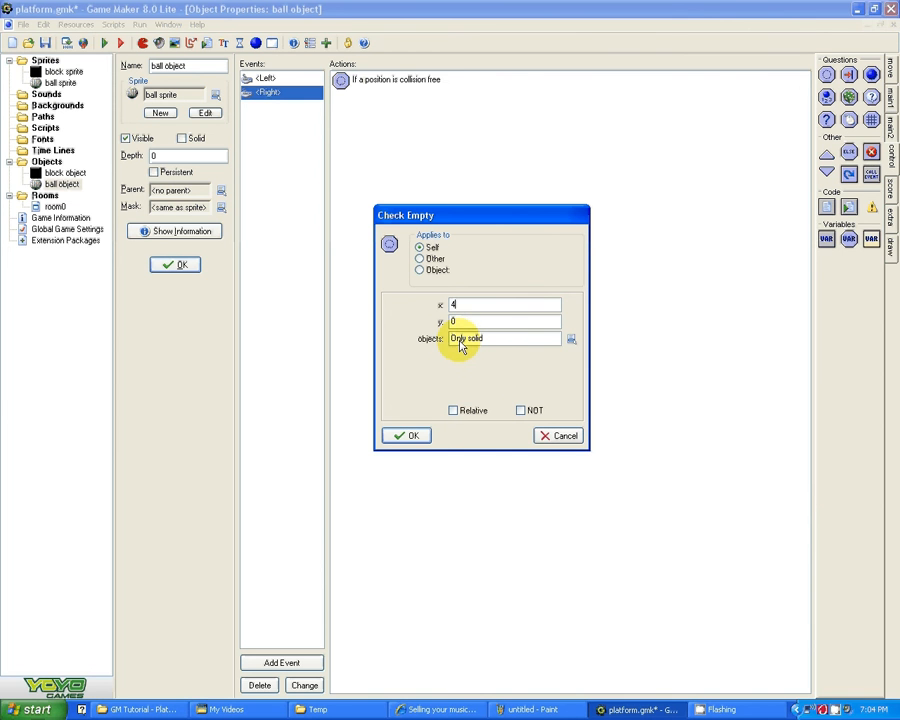
click(454, 412)
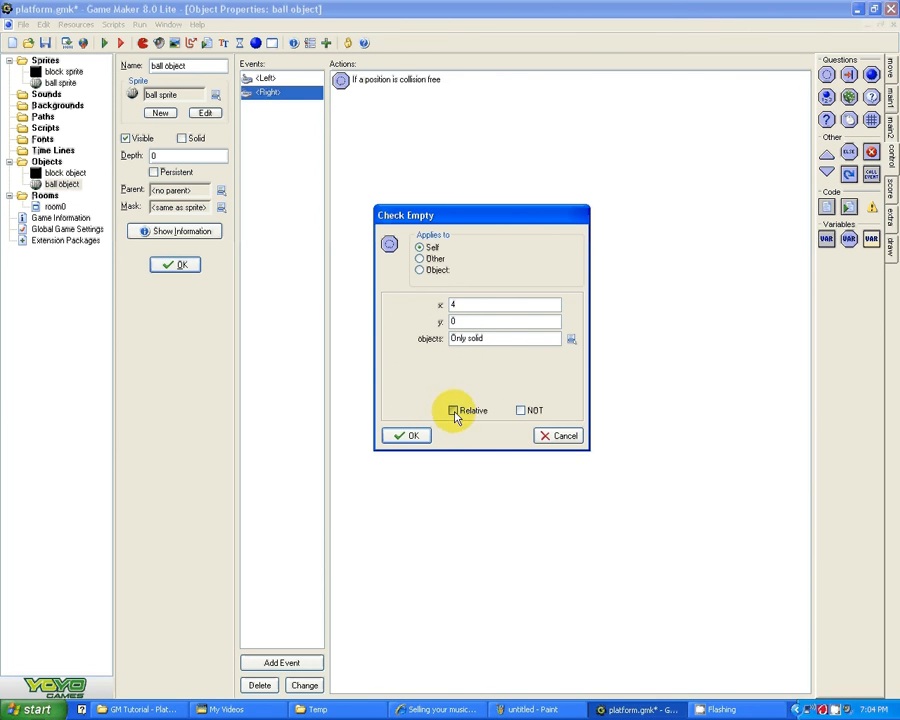
click(406, 436)
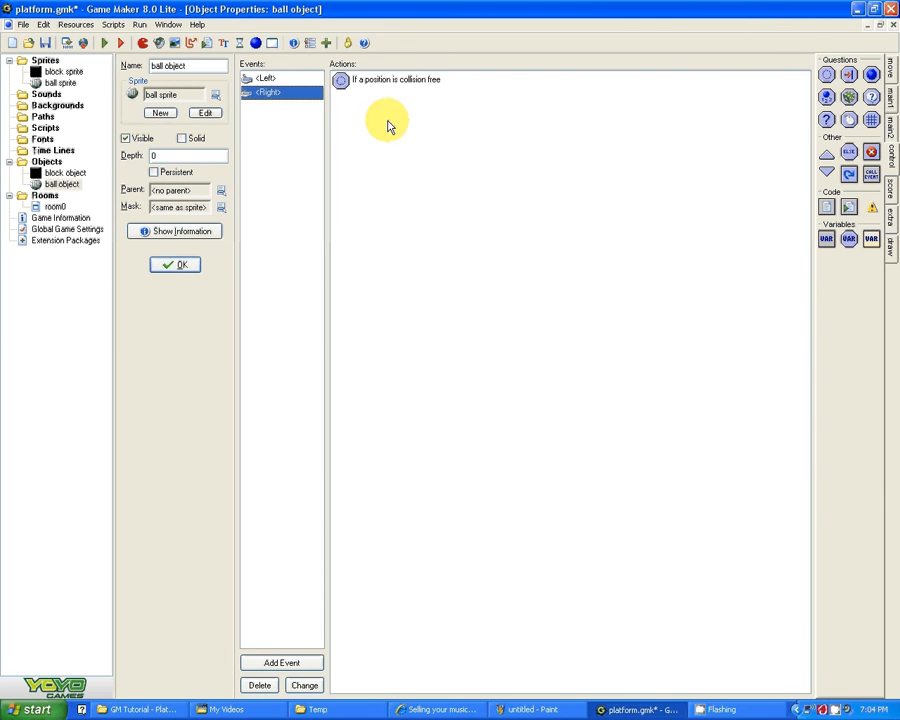
Add a Jump to Position action to the Right event with x 4, y 0 and Relative enabled
click(894, 72)
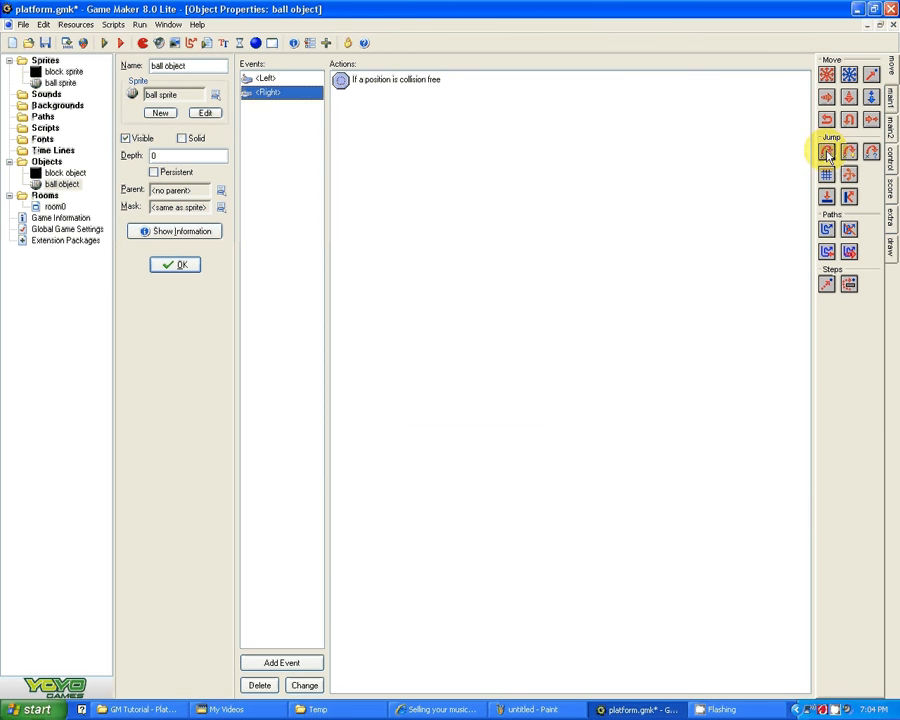
drag(562, 178, 556, 180)
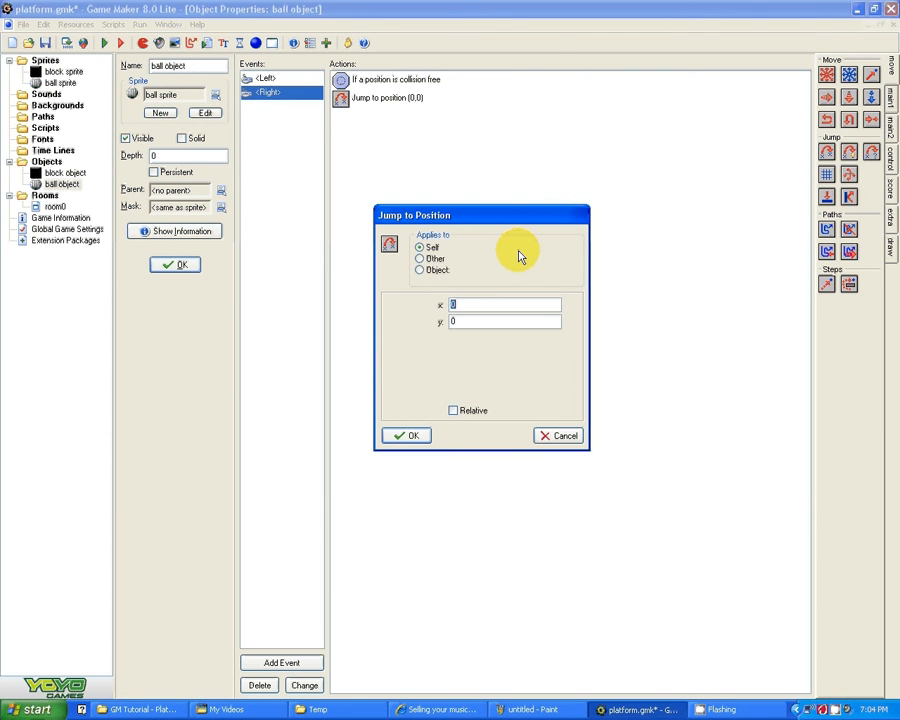
text(4)
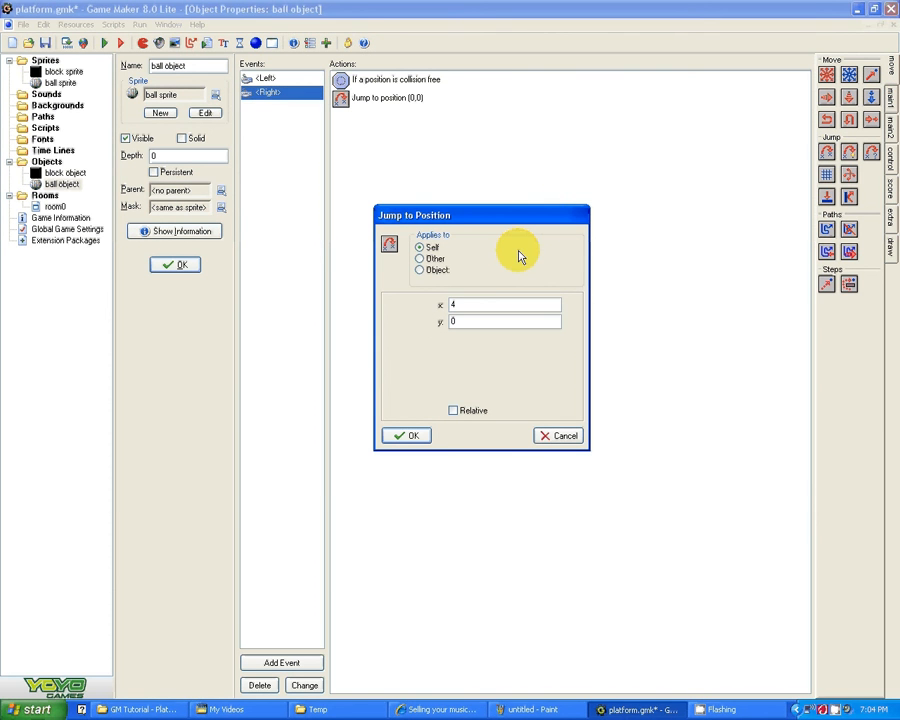
click(453, 411)
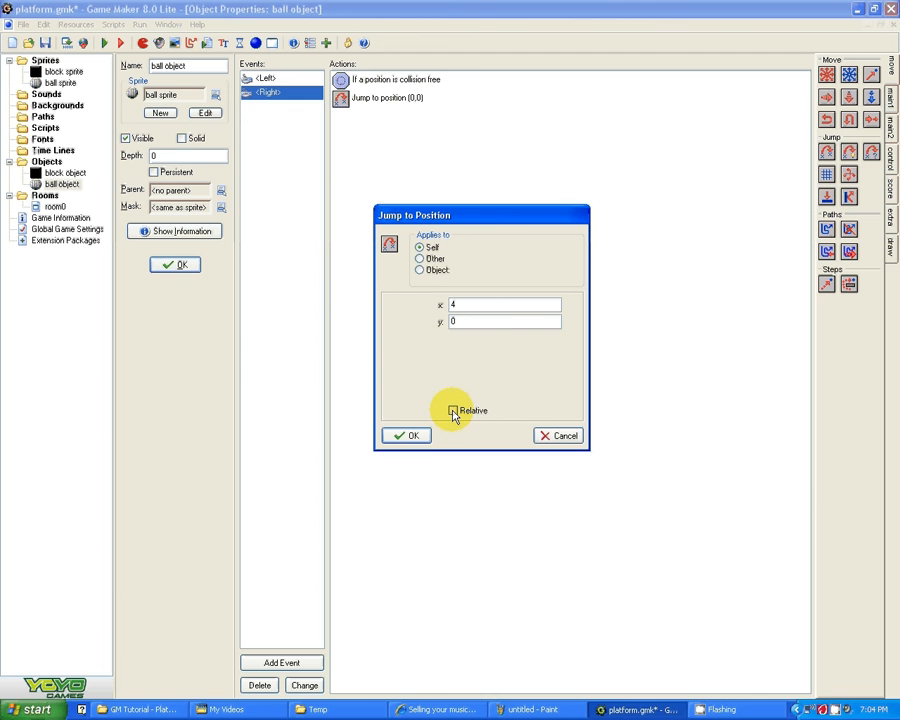
click(406, 435)
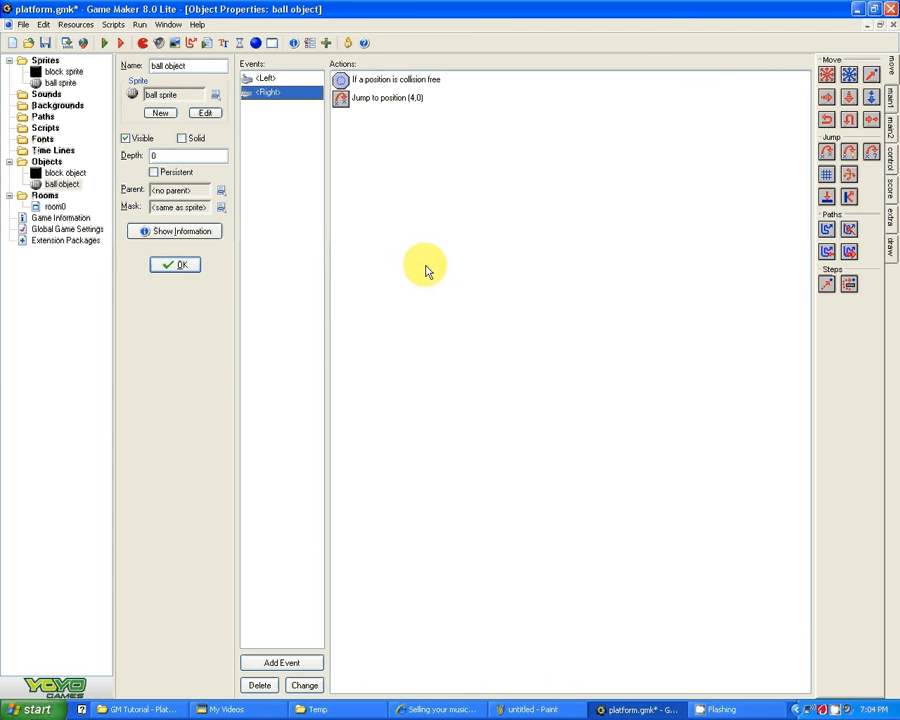
Run the game, test moving the ball left and right along the floor, and close the game window
click(104, 43)
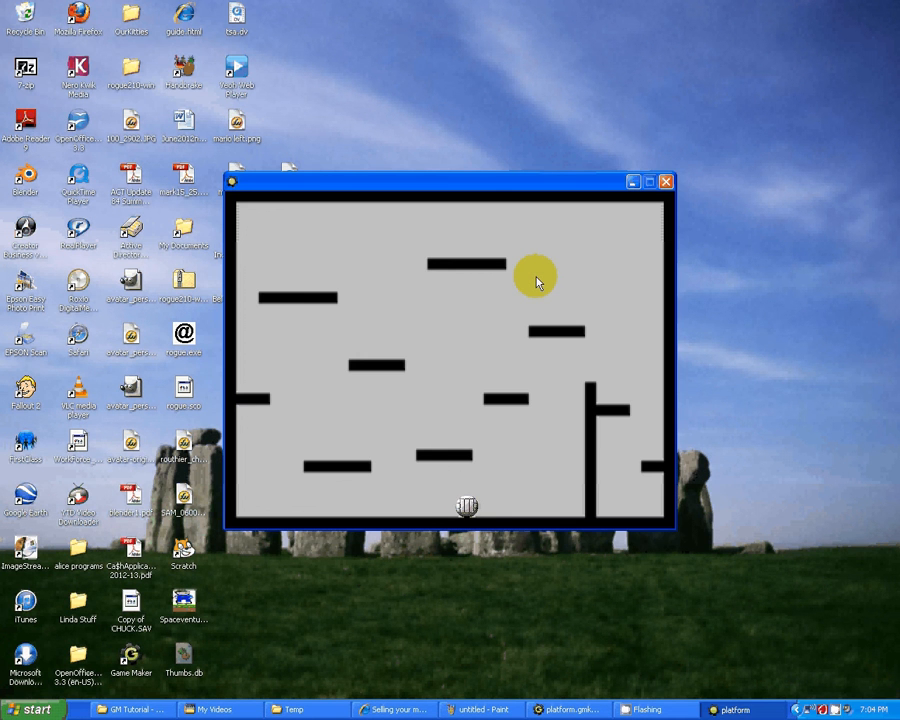
key(Left)
key(Right)
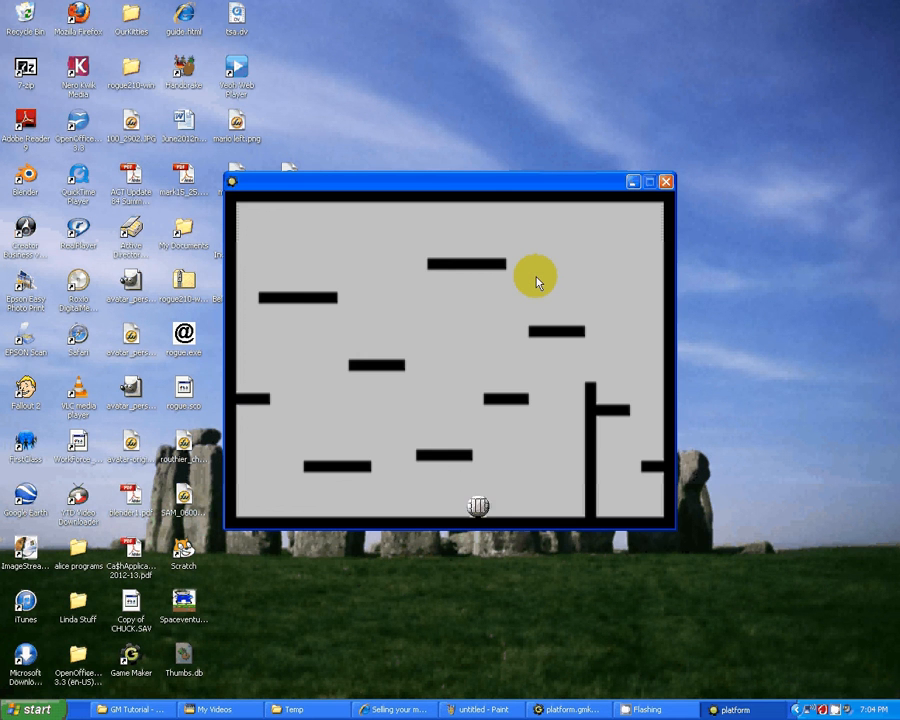
key(Left)
key(Right)
key(Left)
key(Right)
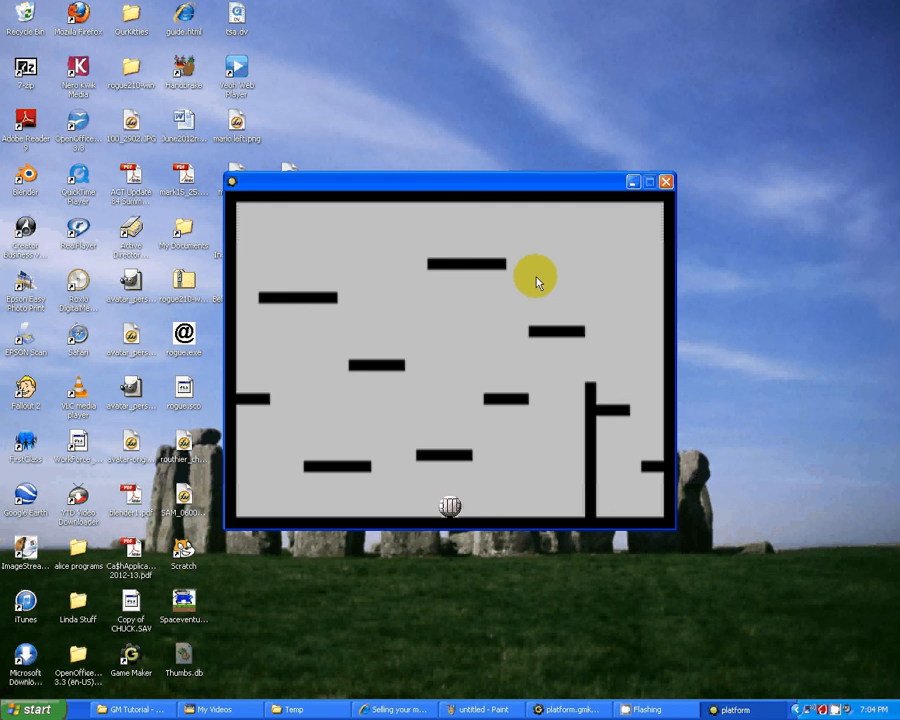
click(666, 182)
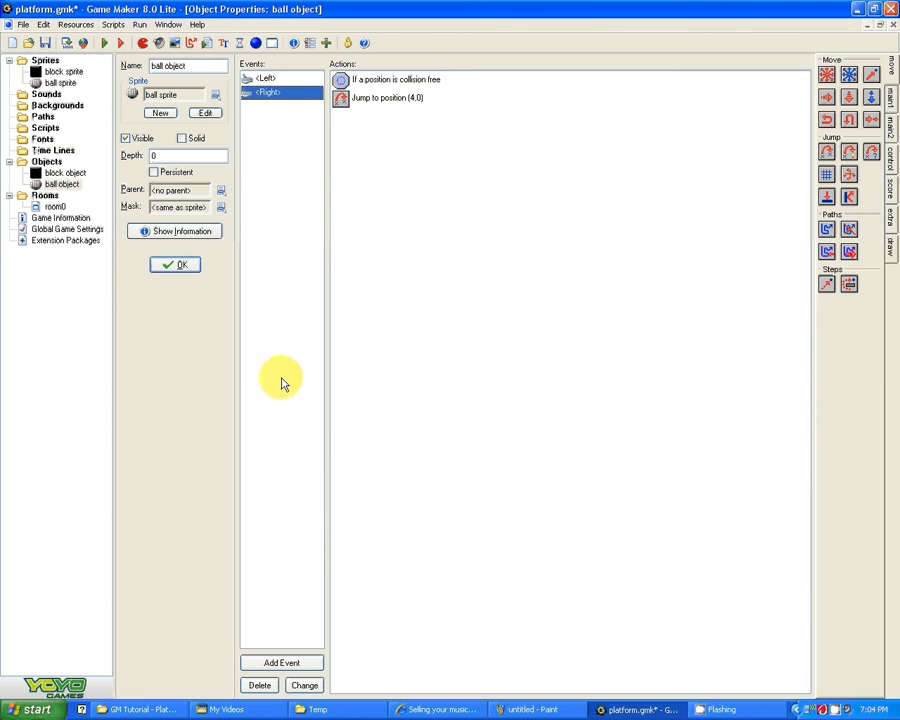
Save the project and add a keyboard event for the Up arrow key to the ball object
click(45, 43)
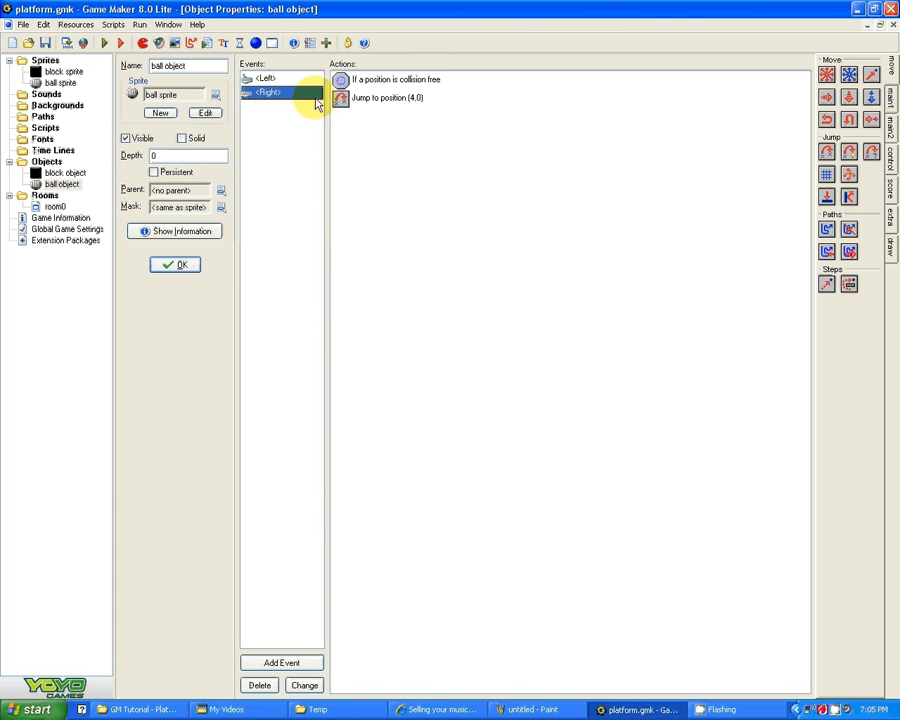
click(276, 662)
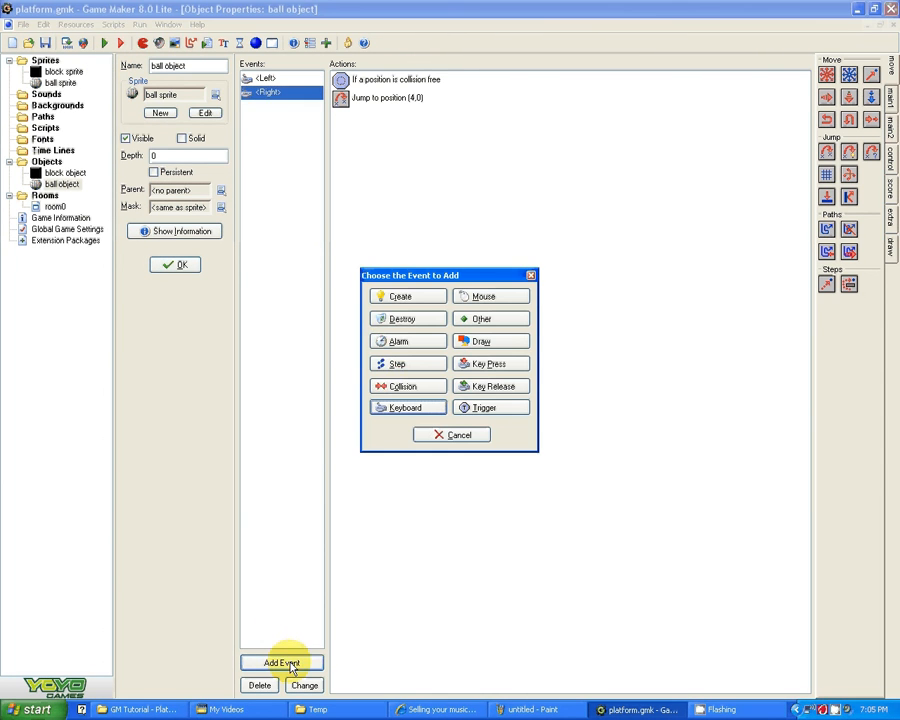
click(406, 409)
click(437, 441)
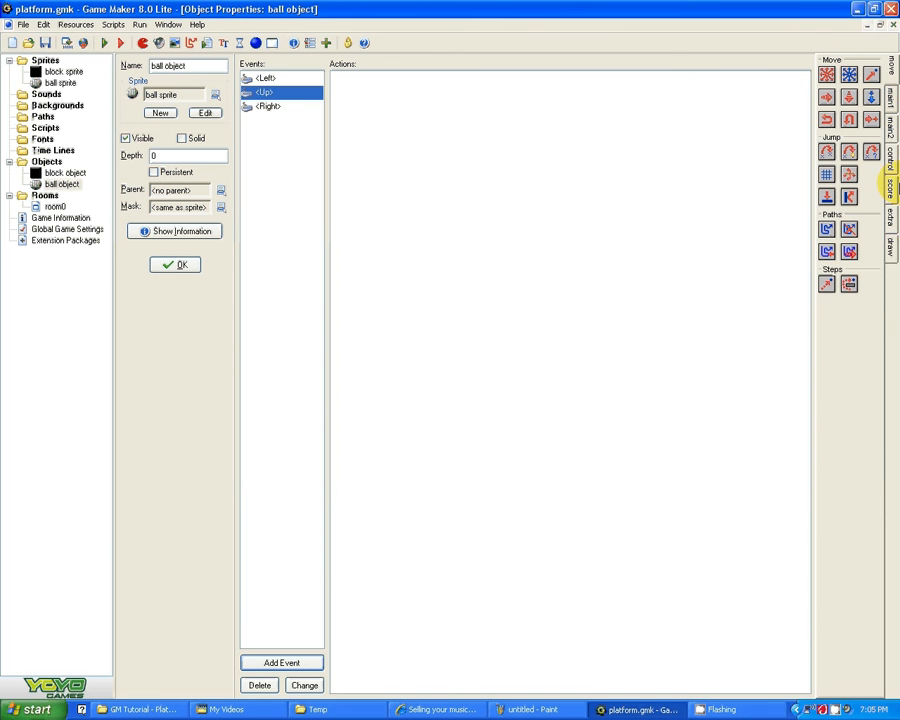
Add a Check Collision action to the Up event with y set to 1 for solid objects only
click(893, 158)
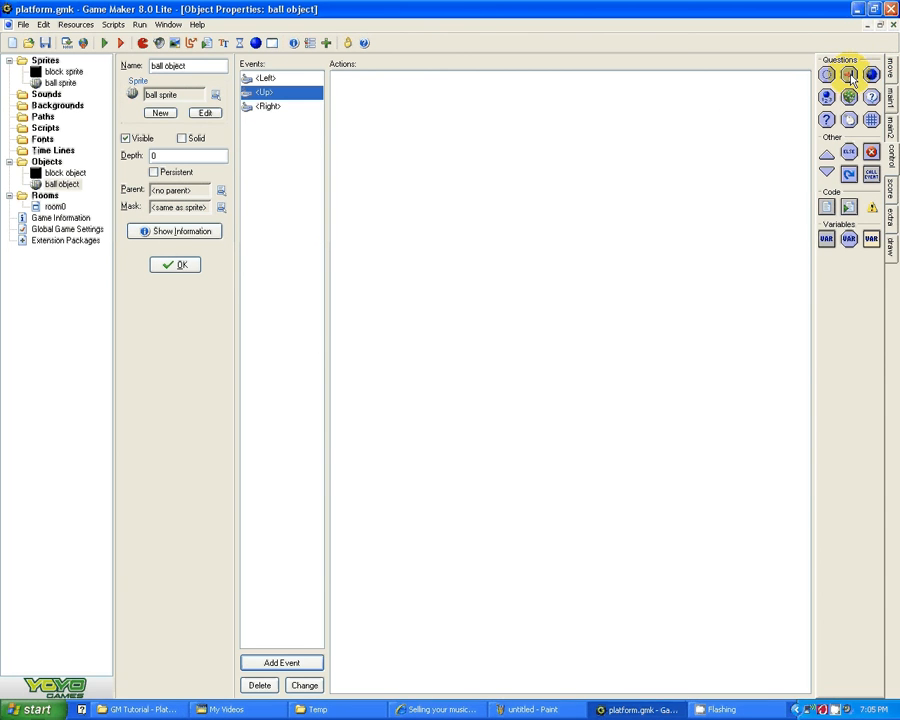
drag(650, 130, 665, 129)
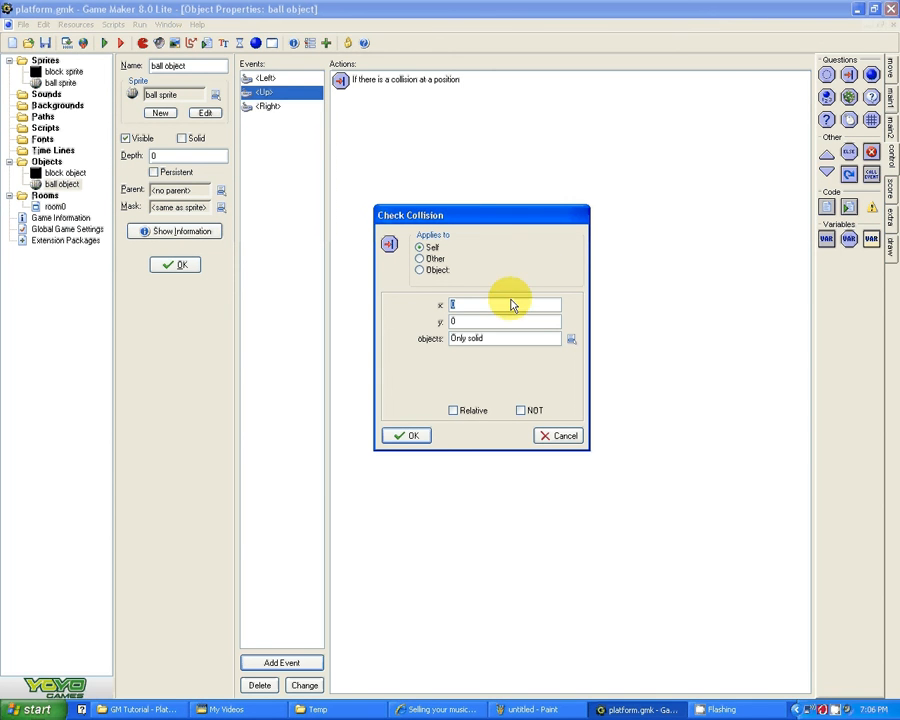
click(476, 322)
text(1)
click(407, 435)
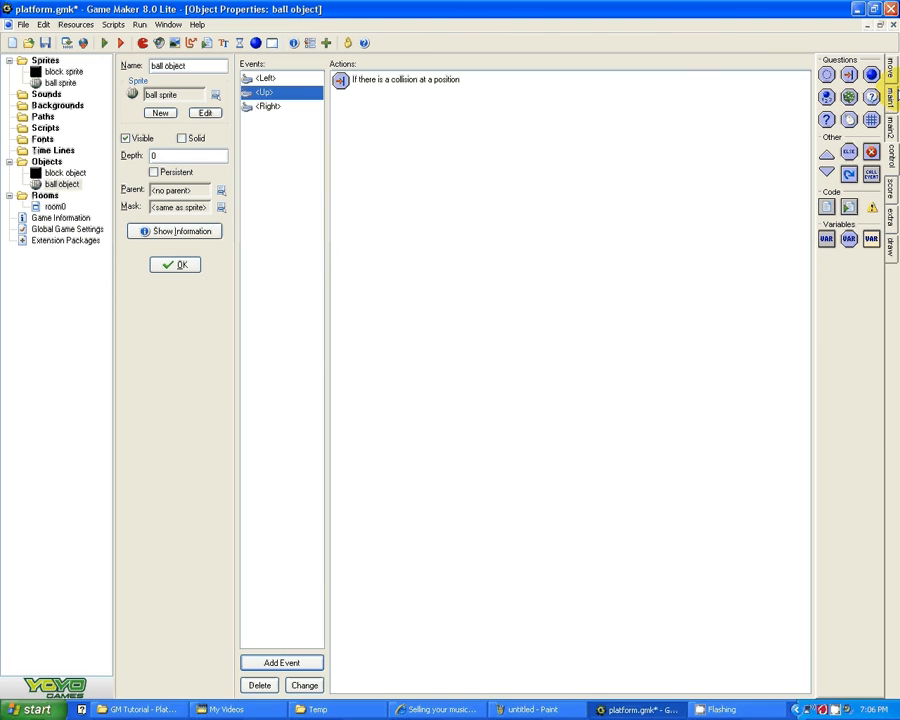
Add a Speed Vertical action below the collision check with a vertical speed of -10
click(892, 68)
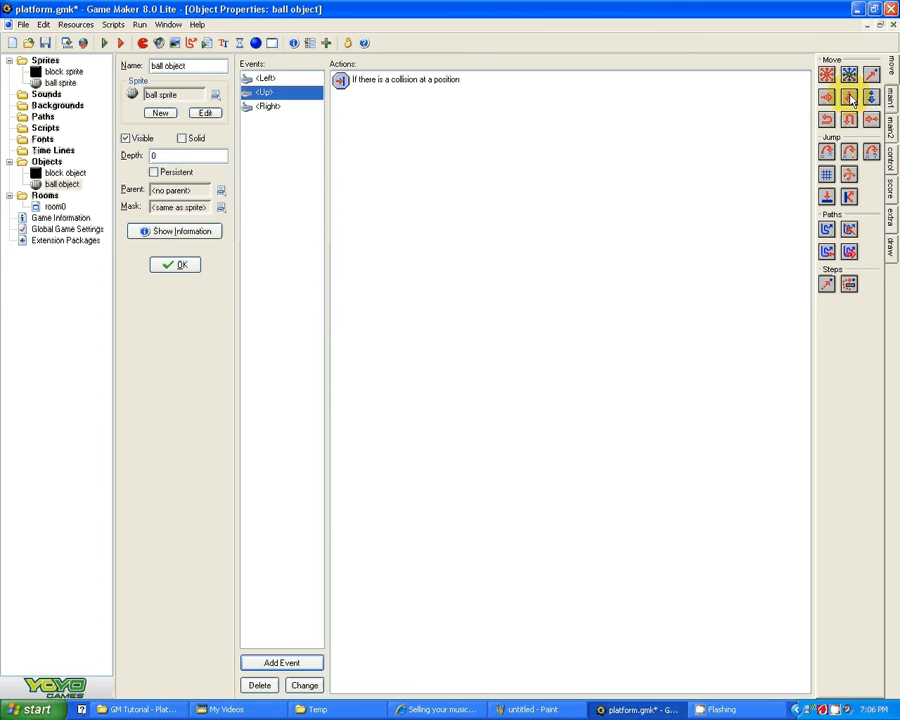
drag(851, 98, 550, 146)
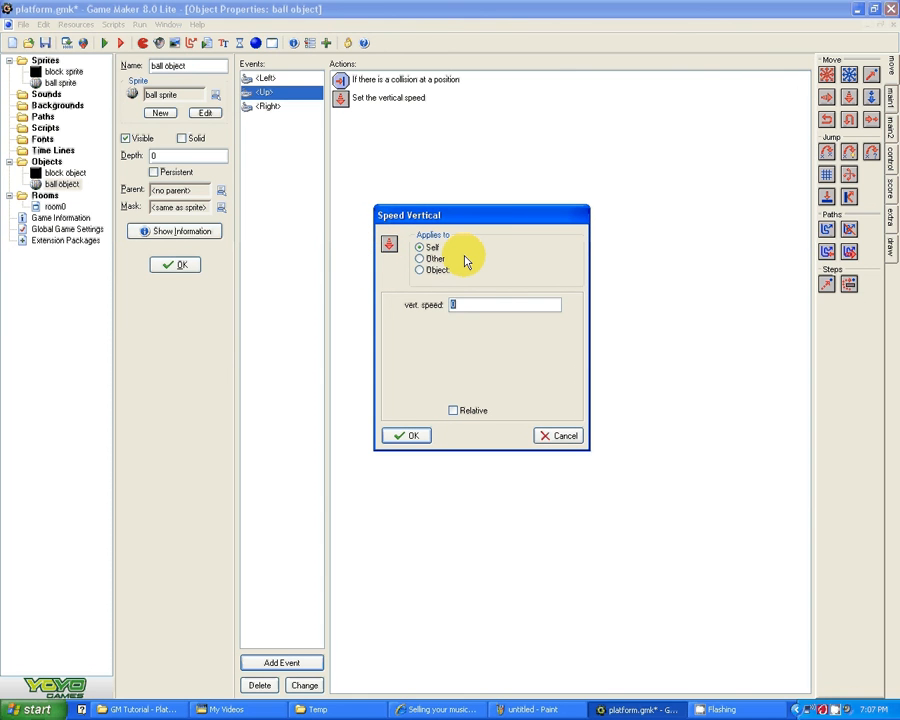
text(-10)
click(404, 437)
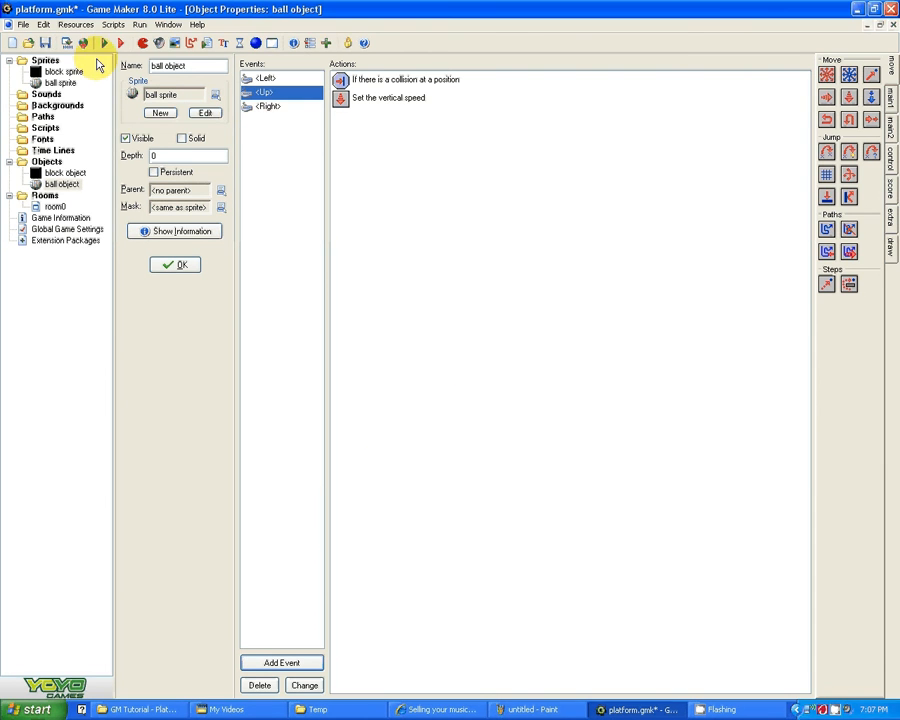
Run the game to test moving the ball sideways and jumping, close the game window, and save the project
click(67, 43)
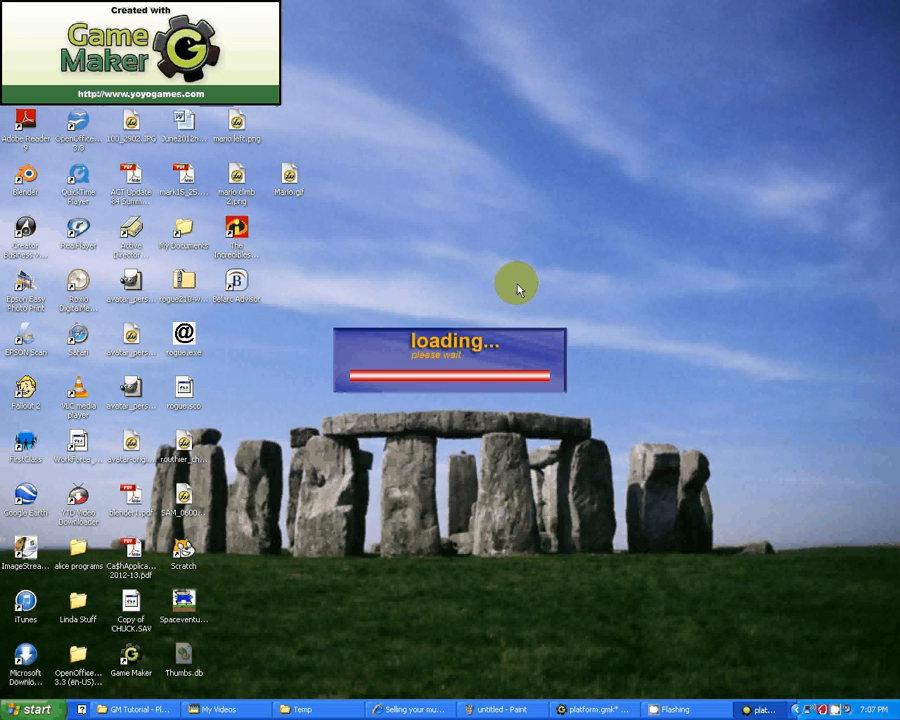
key(Left)
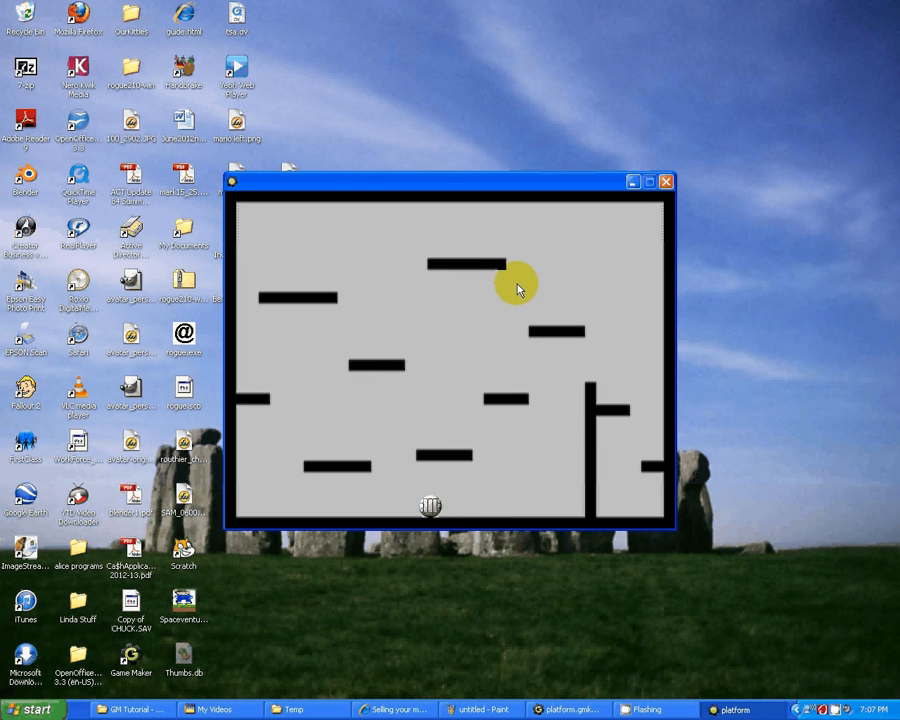
key(Right)
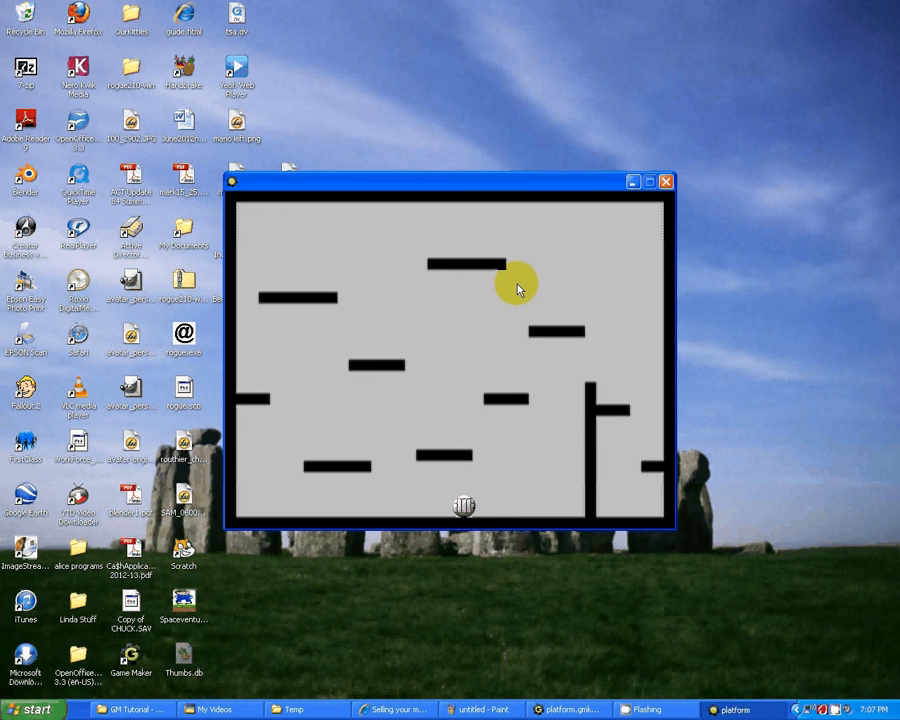
key(Up)
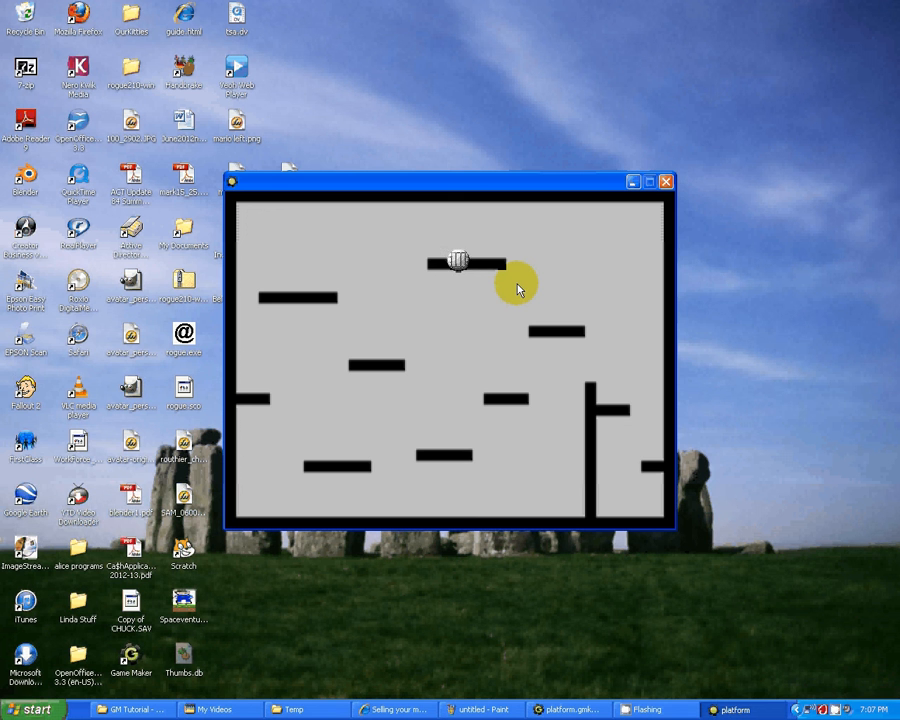
click(667, 184)
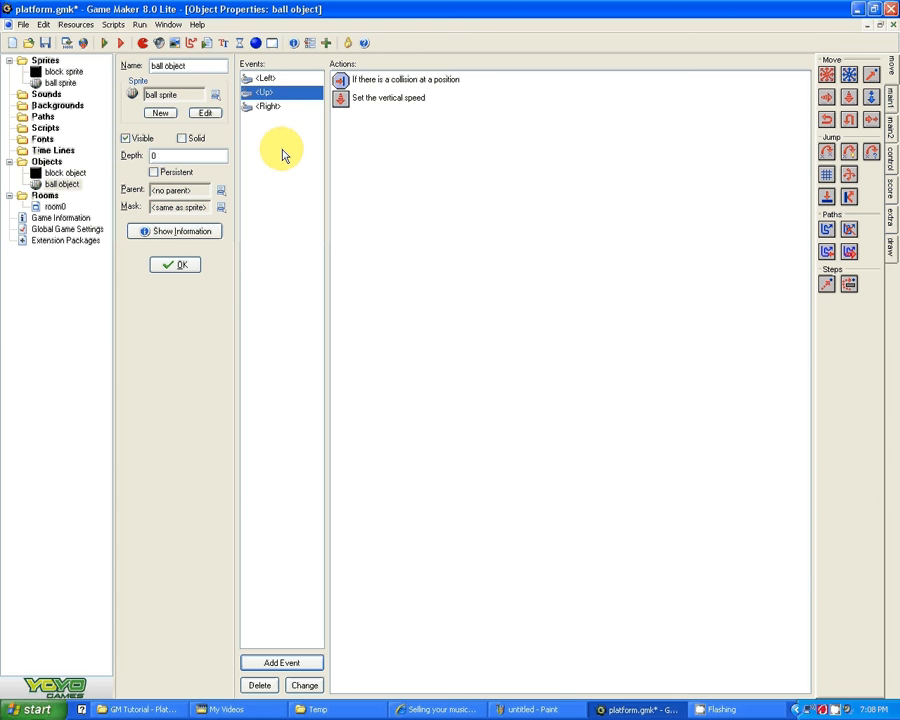
click(45, 43)
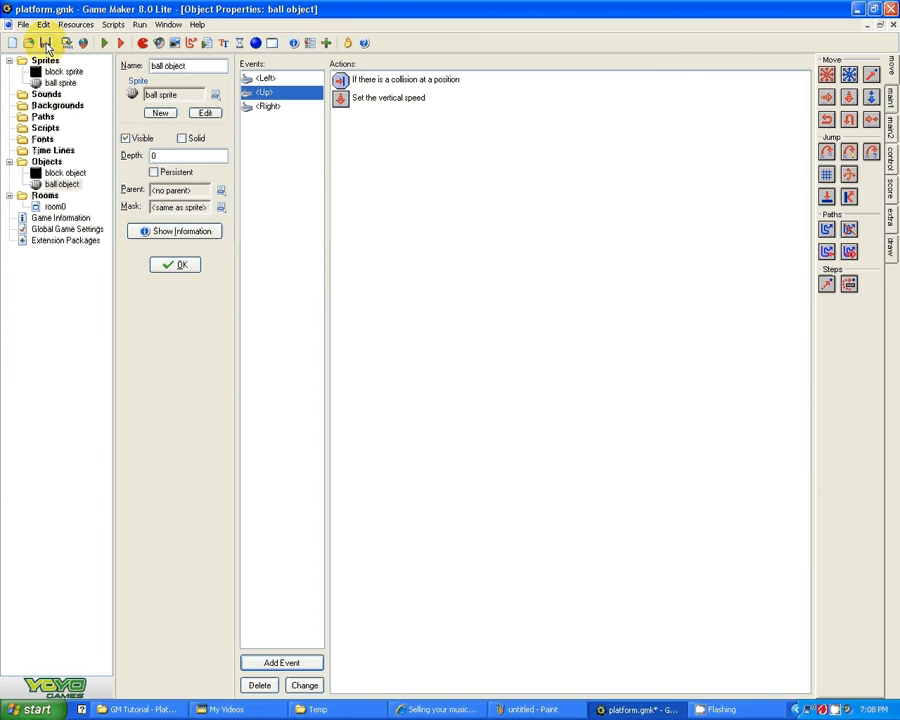